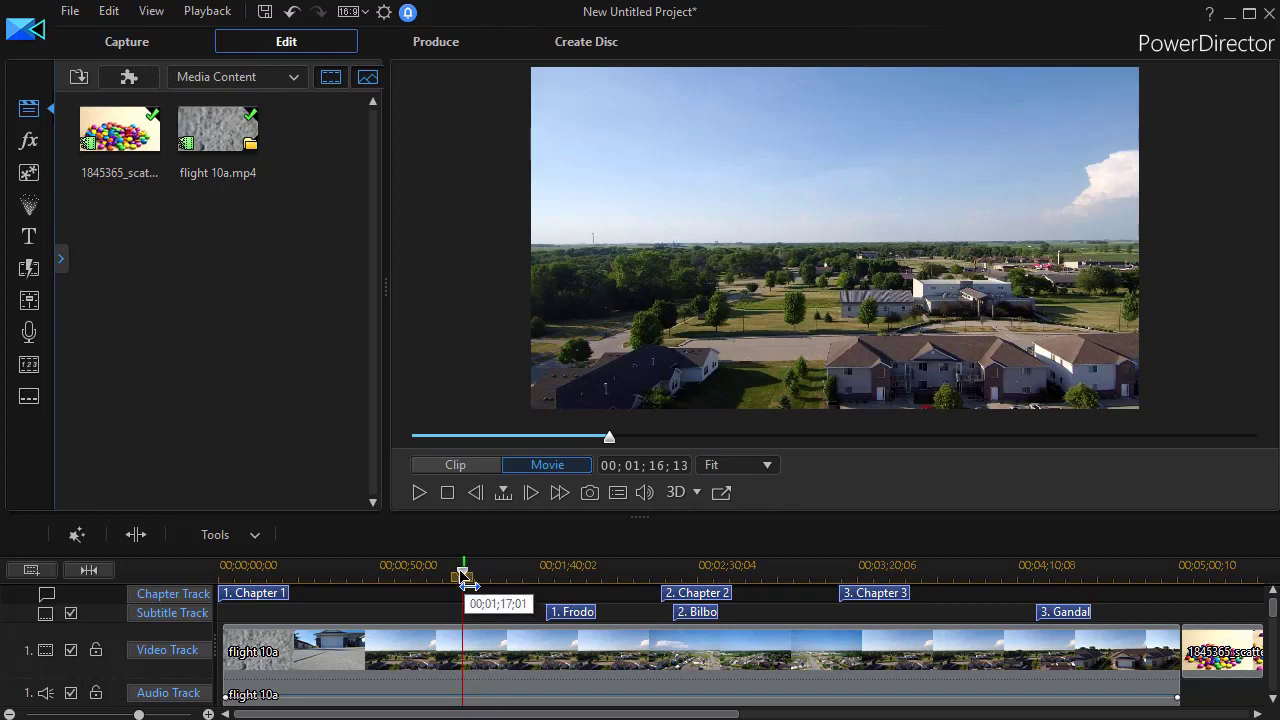
- Move the playhead to about 00;01;23 in the flight 10a clip, then step forward one frame
drag(463, 574, 486, 600)
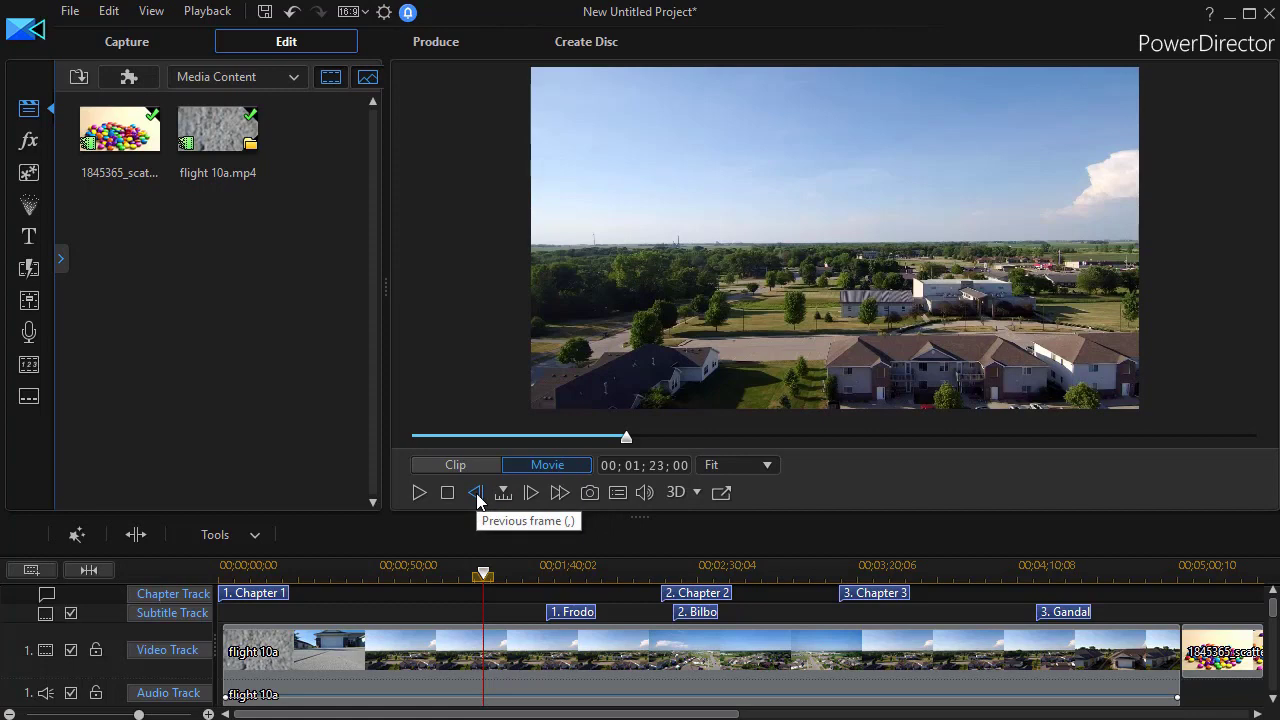
click(530, 494)
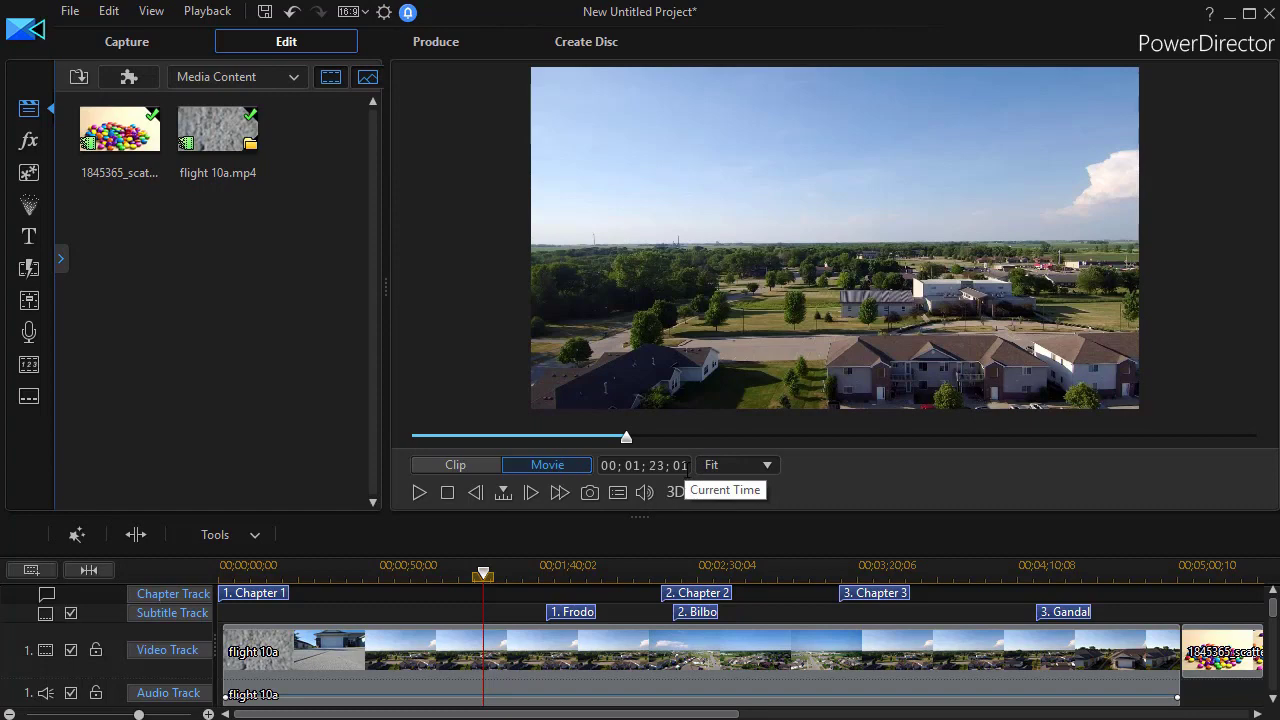
- Step the playhead forward three frames, then back one frame, to 00;01;23;01
click(531, 494)
click(531, 494)
click(531, 494)
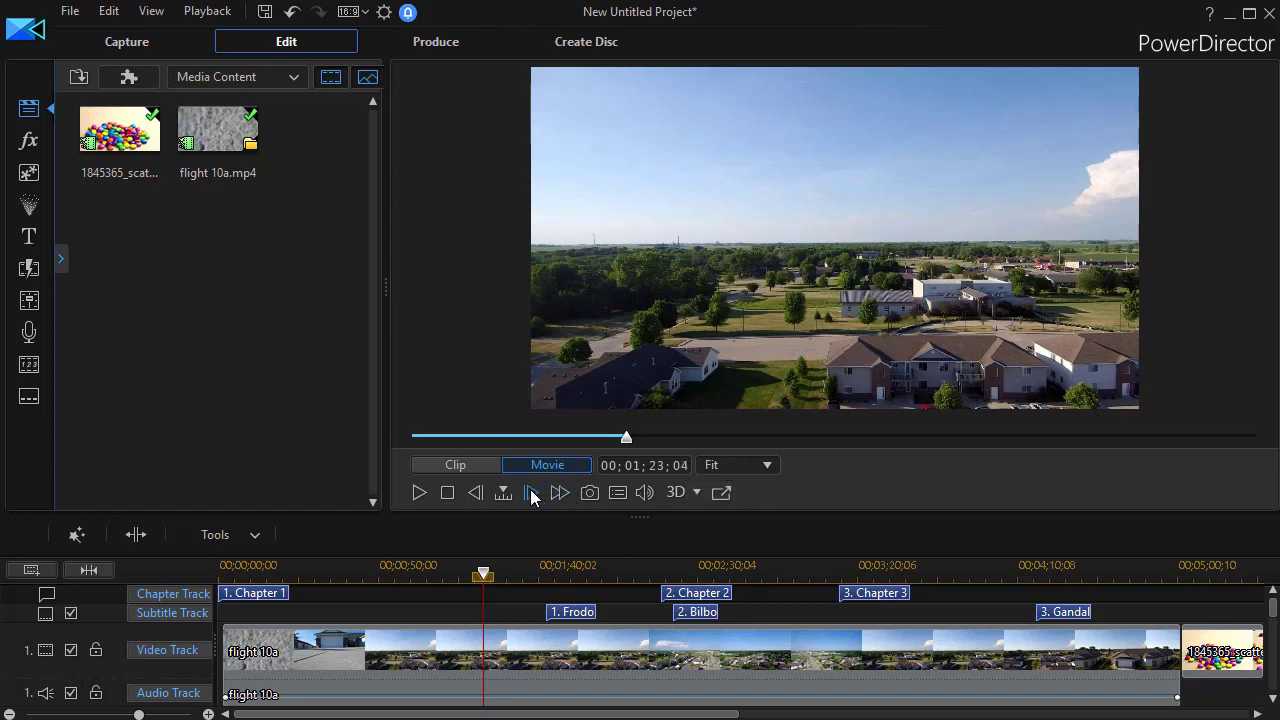
click(476, 493)
- Switch Seek by to Second and advance the playhead five seconds
click(503, 493)
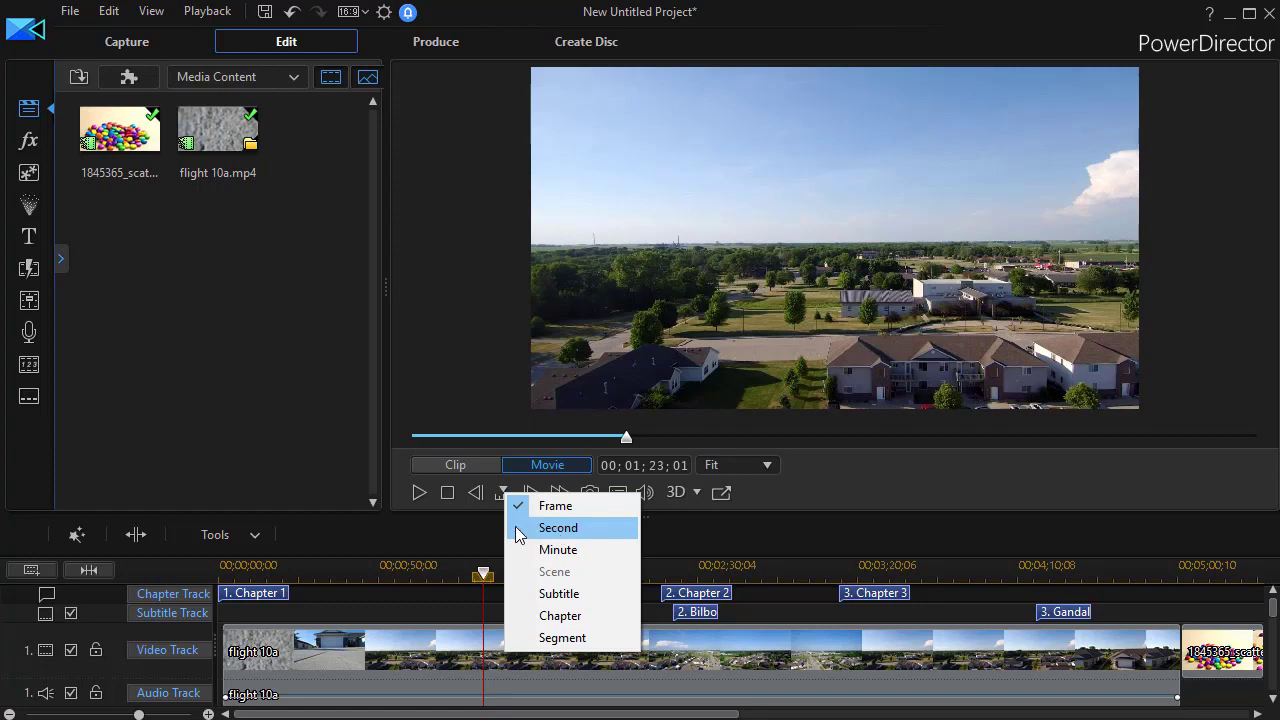
click(515, 528)
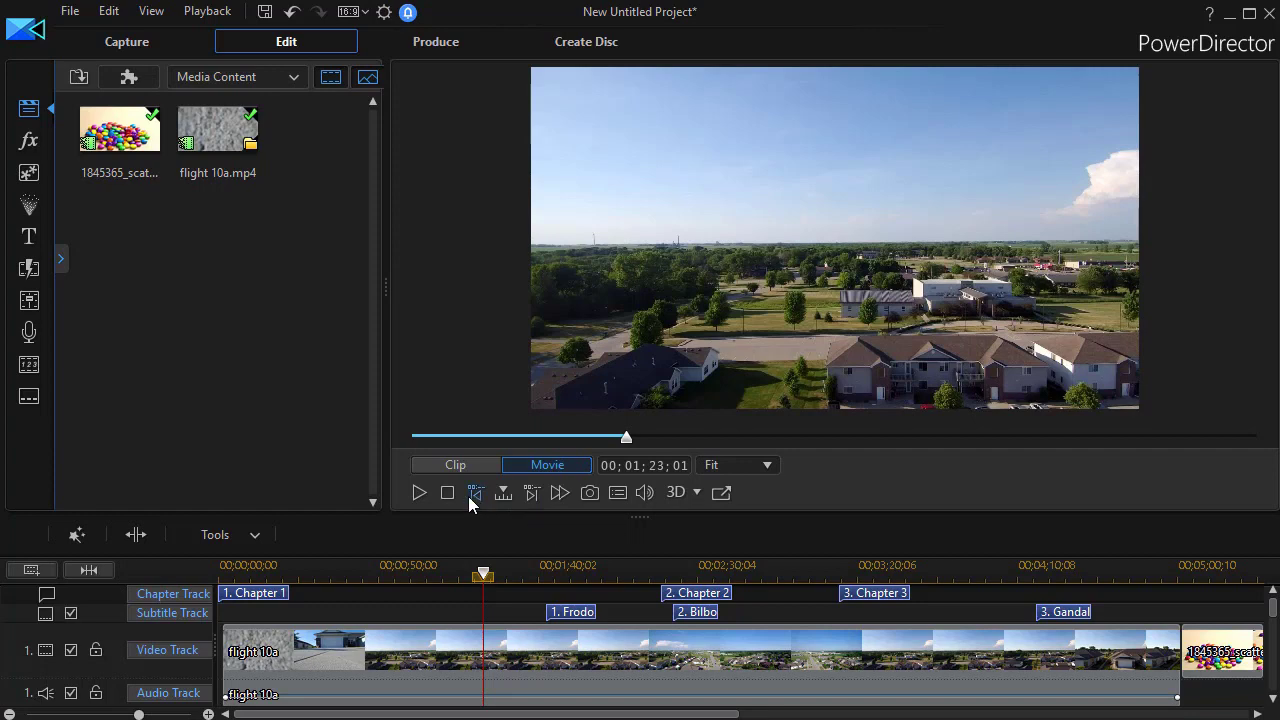
click(530, 492)
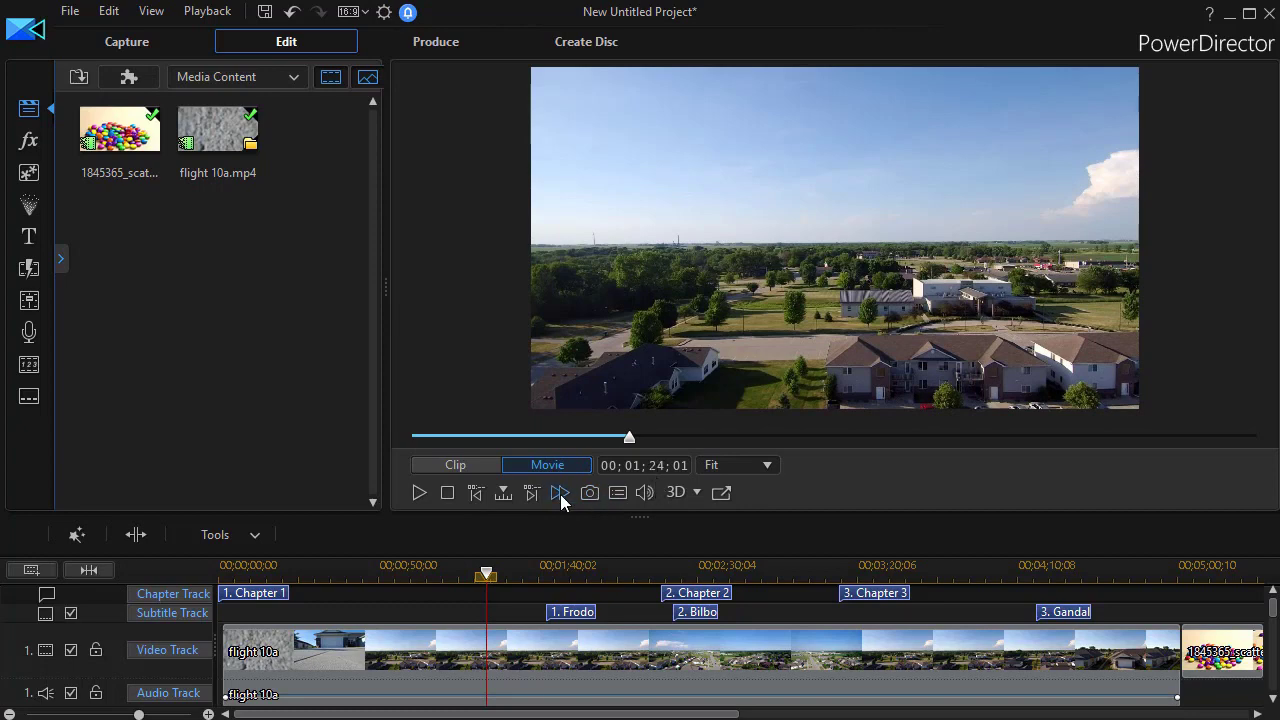
click(530, 493)
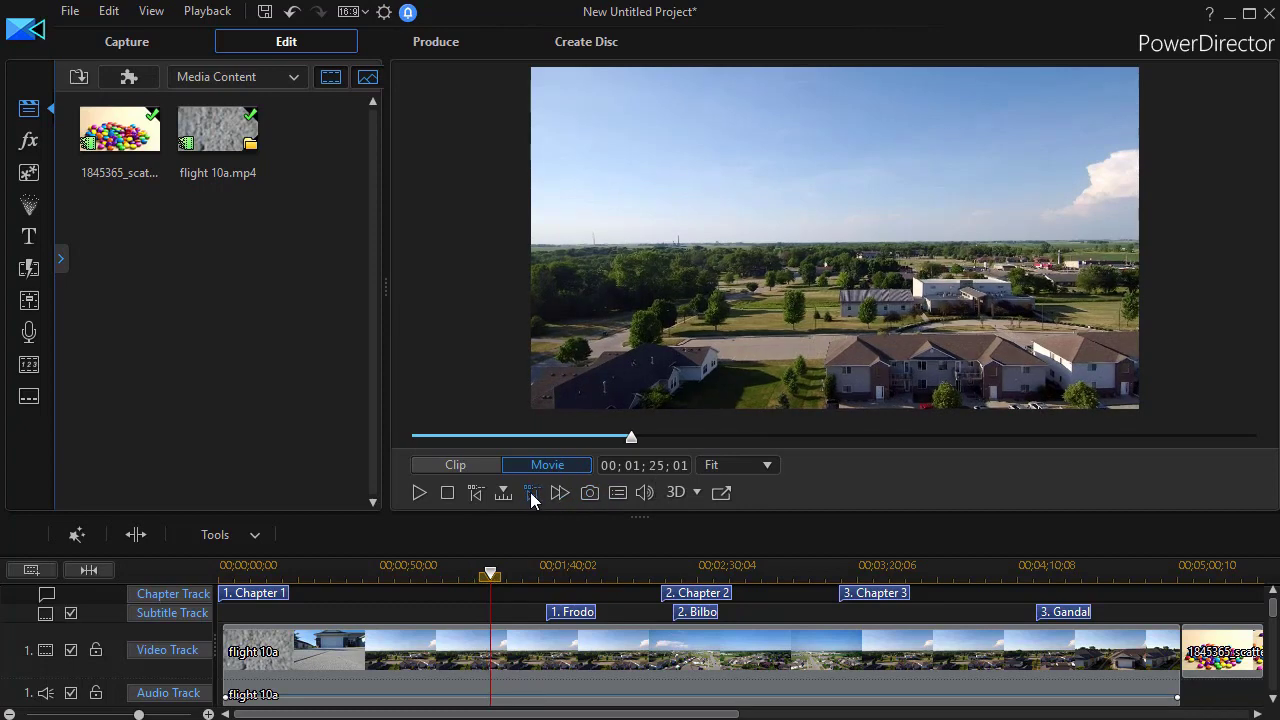
click(529, 493)
click(529, 493)
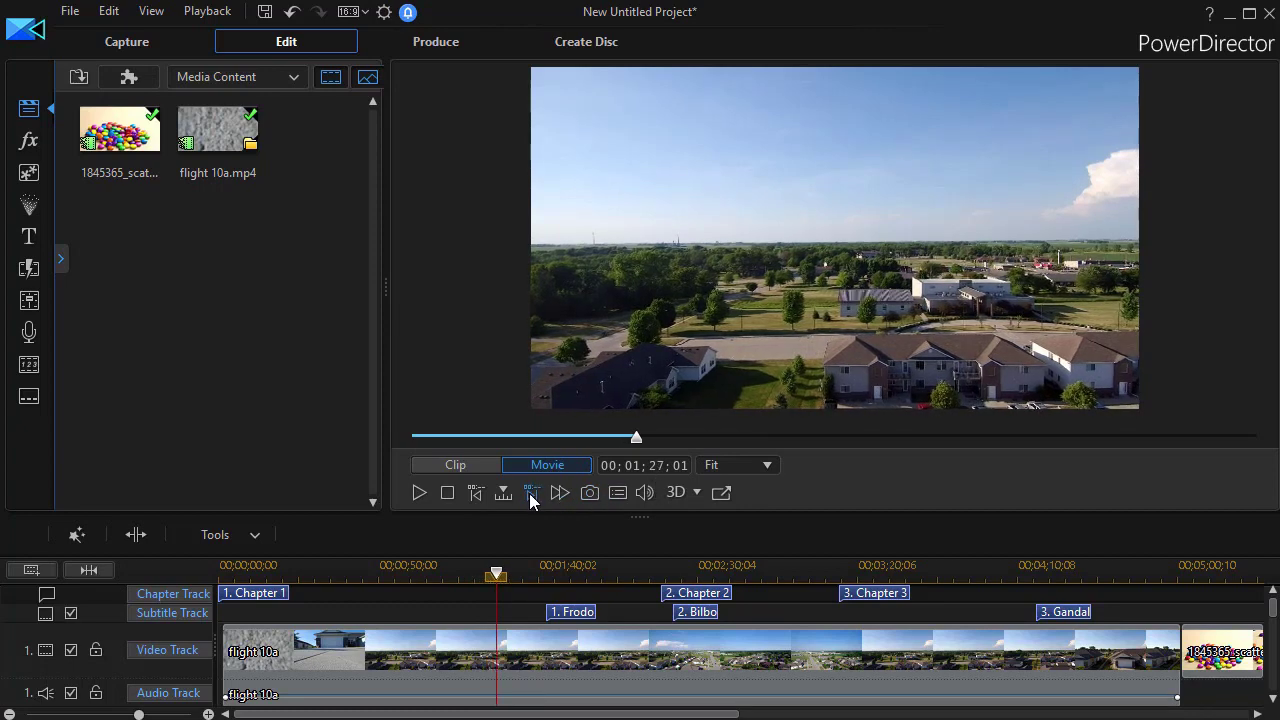
click(530, 493)
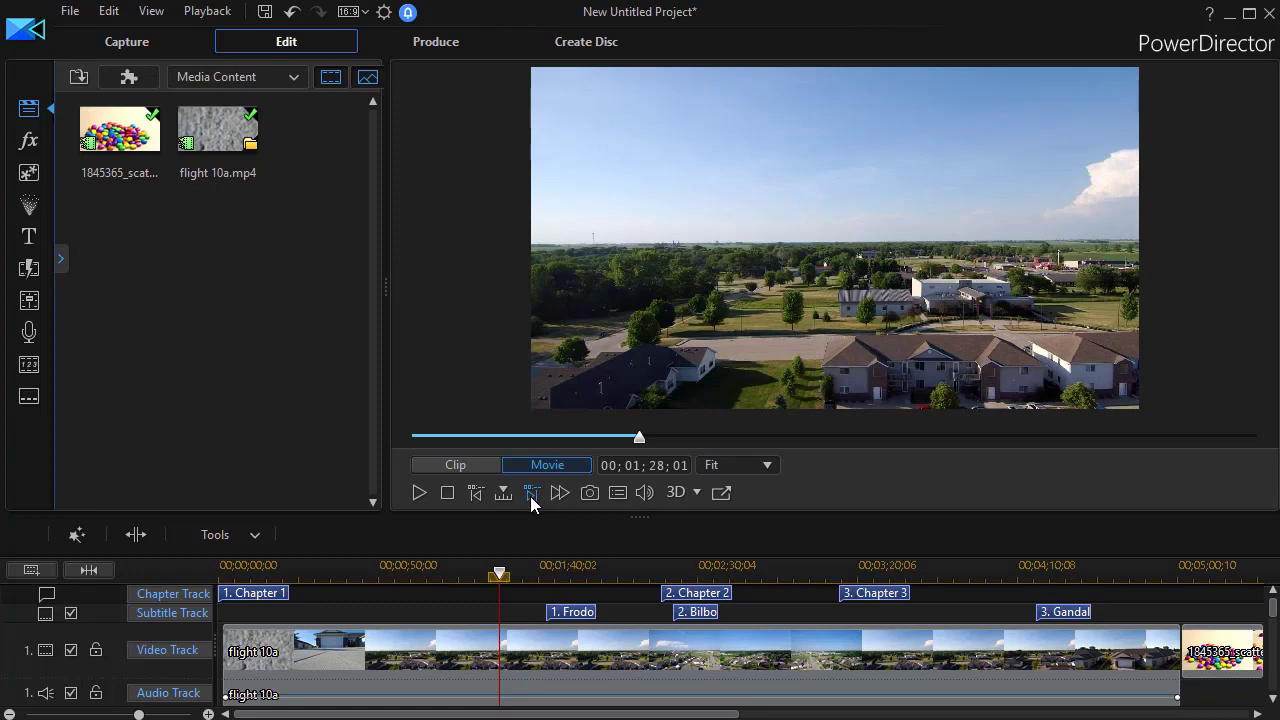
- Advance the playhead eight more seconds, reaching 00;01;37;01
click(530, 495)
click(530, 495)
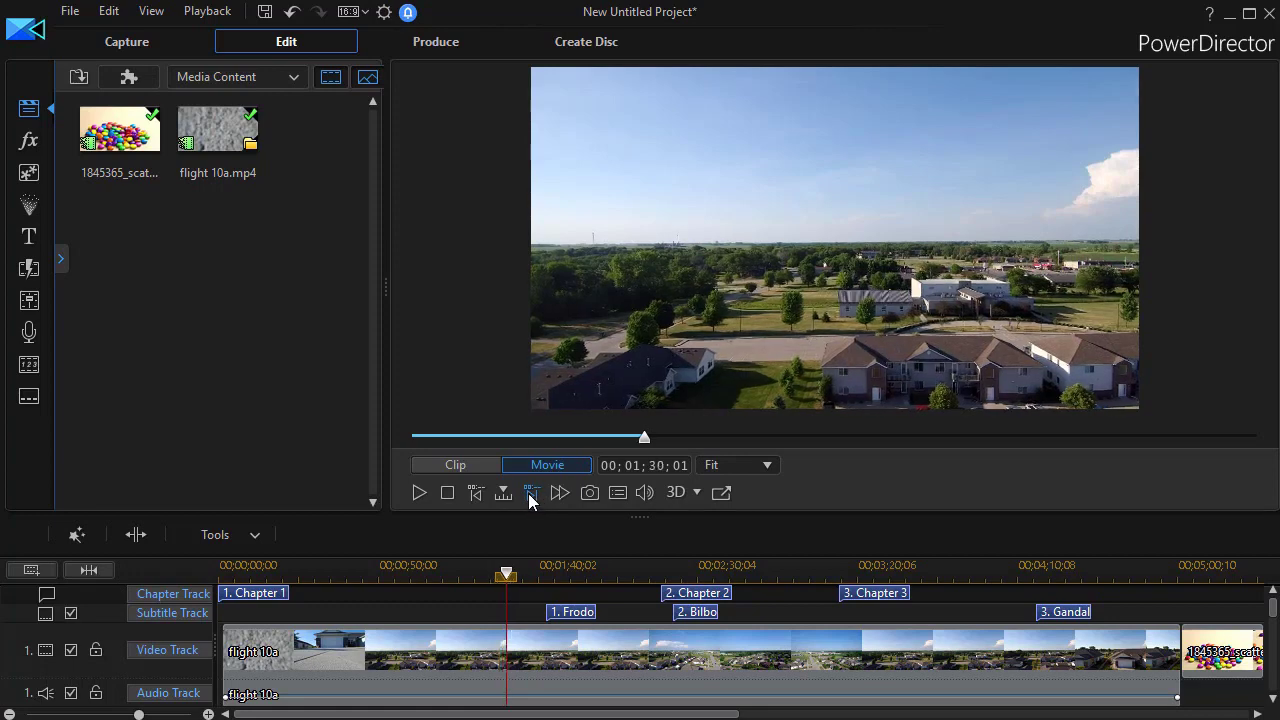
click(530, 493)
click(530, 493)
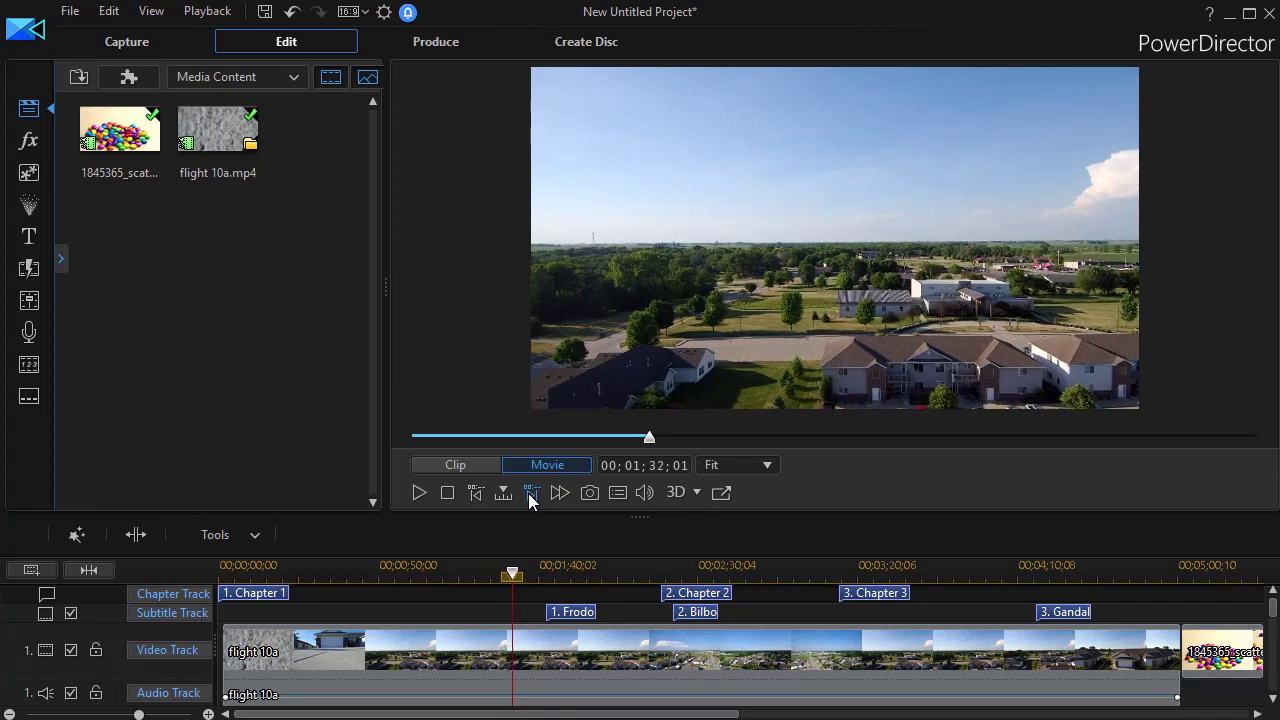
click(530, 493)
click(530, 493)
click(530, 493)
click(530, 493)
click(530, 493)
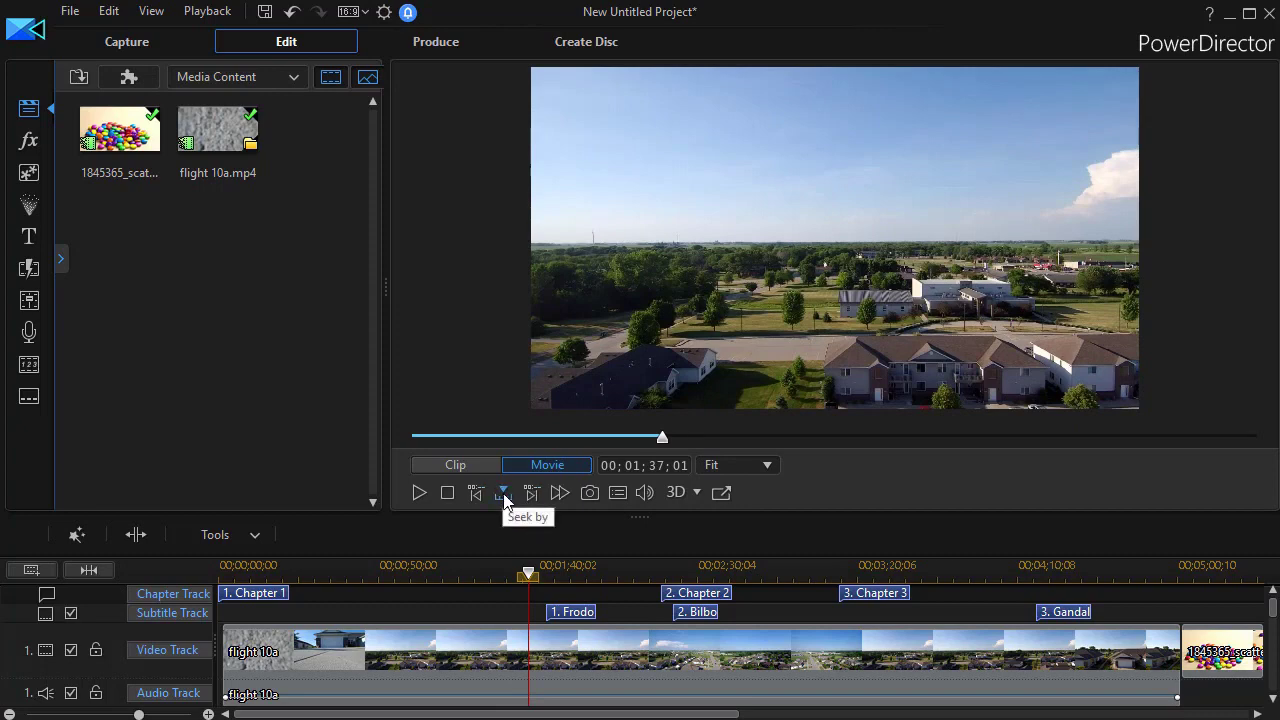
- Set Seek by to Minute and jump forward minute by minute to the movie's end
click(504, 494)
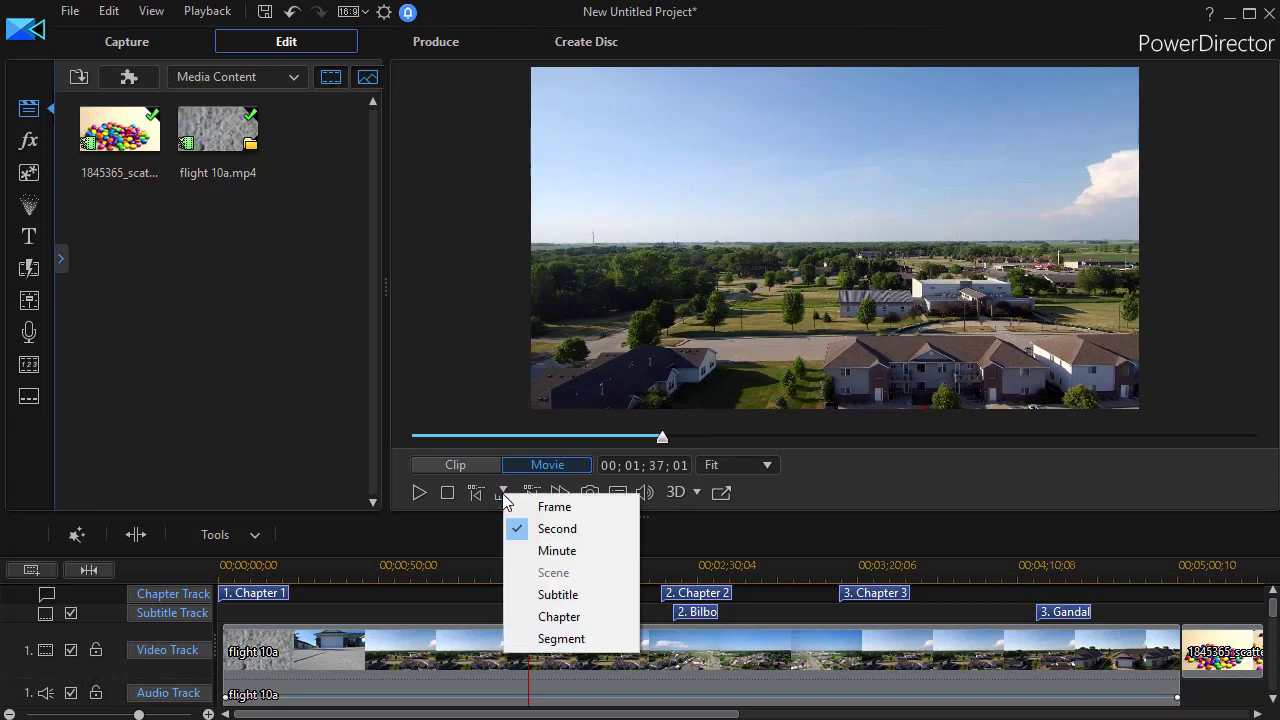
click(513, 550)
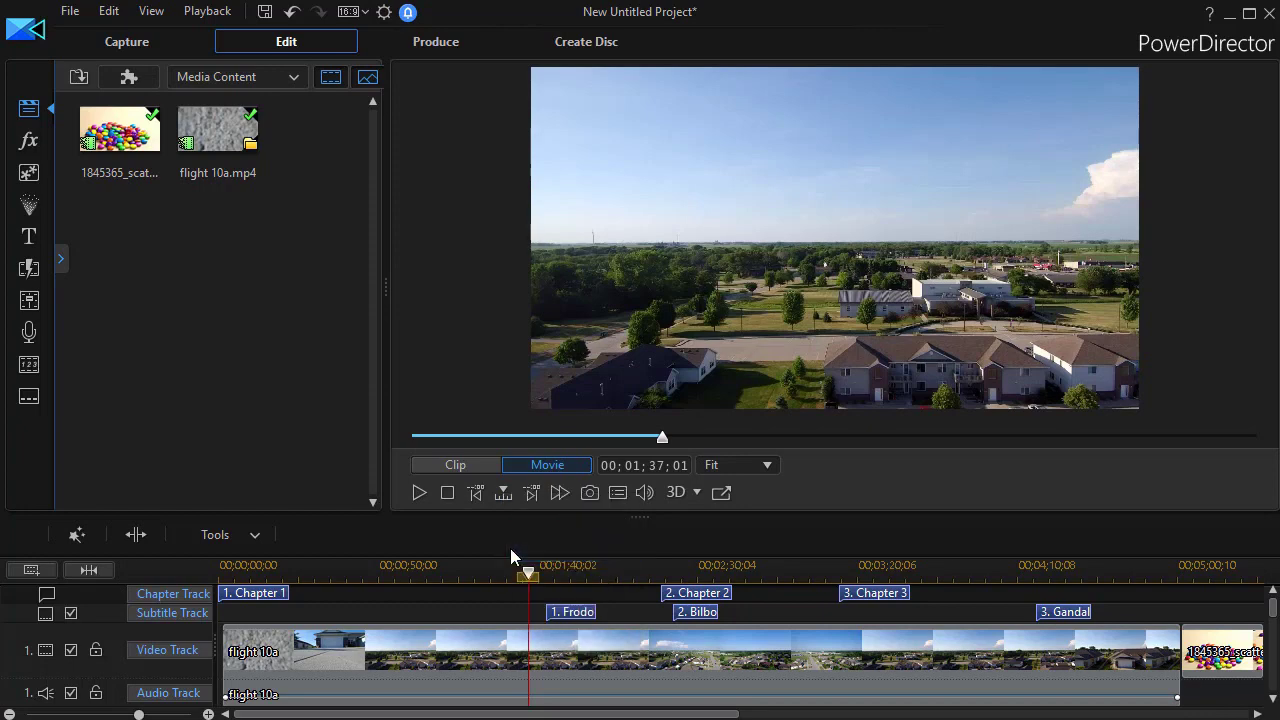
click(532, 494)
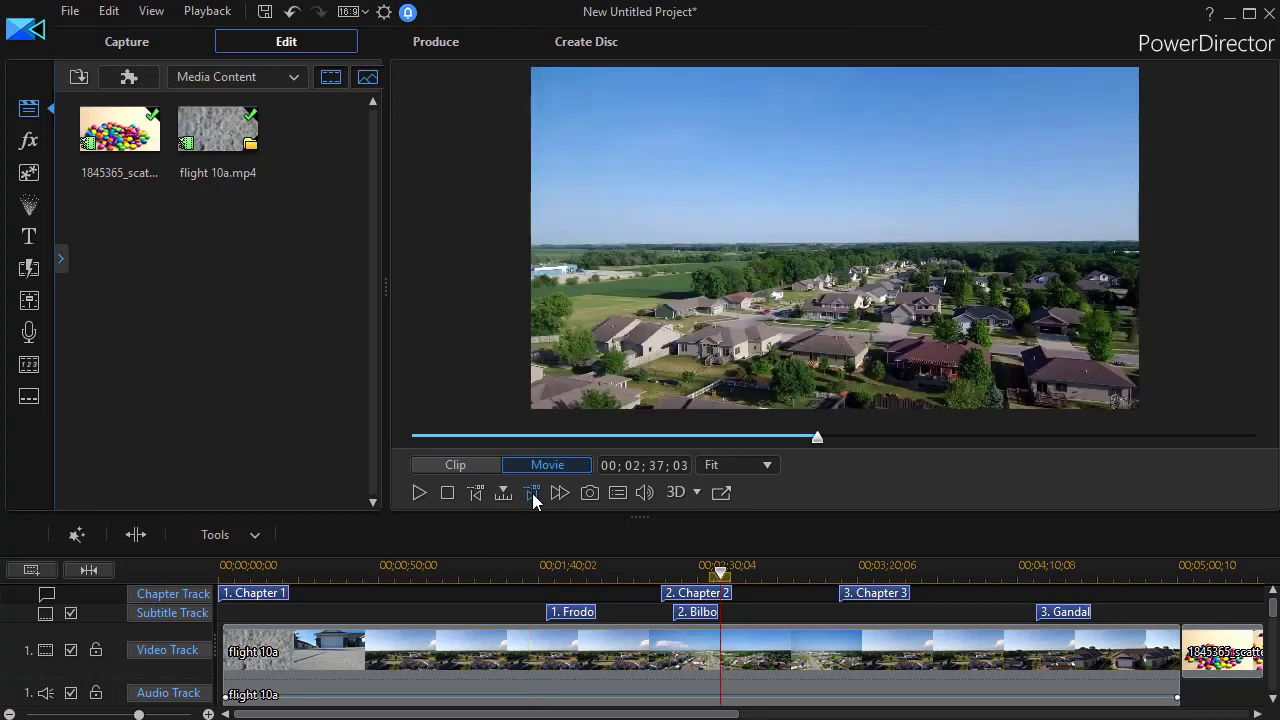
click(532, 494)
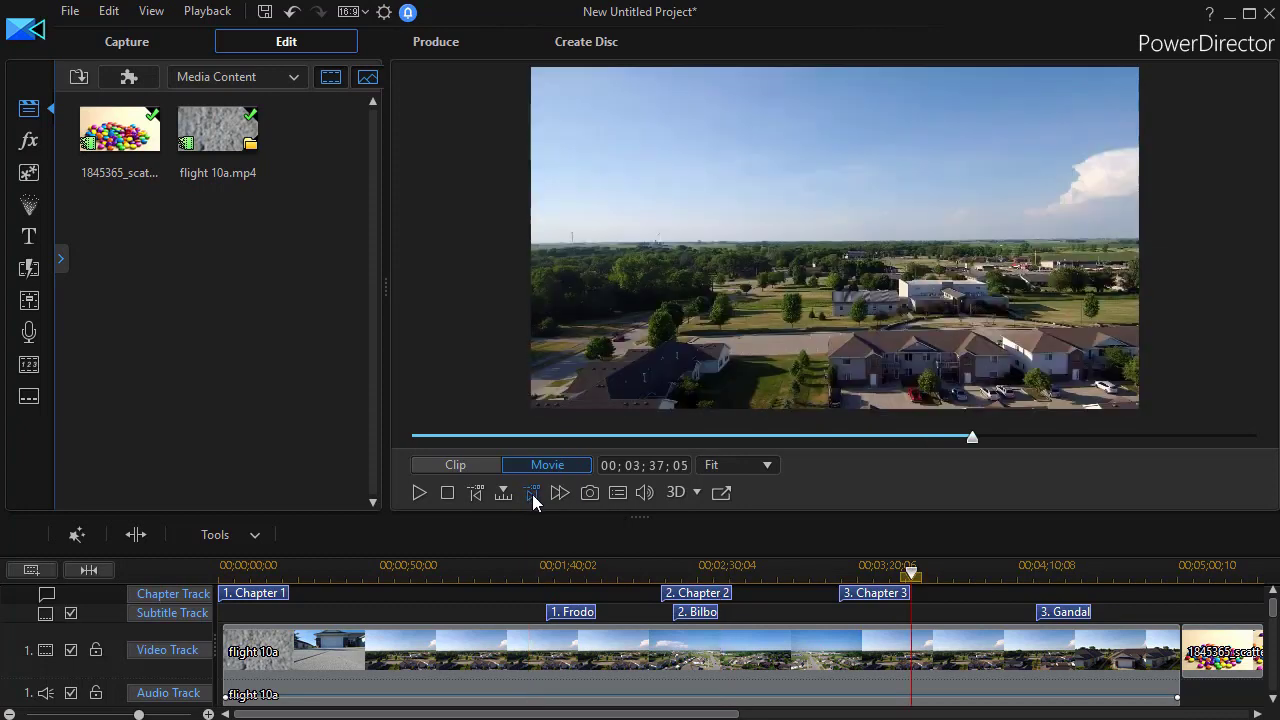
click(530, 494)
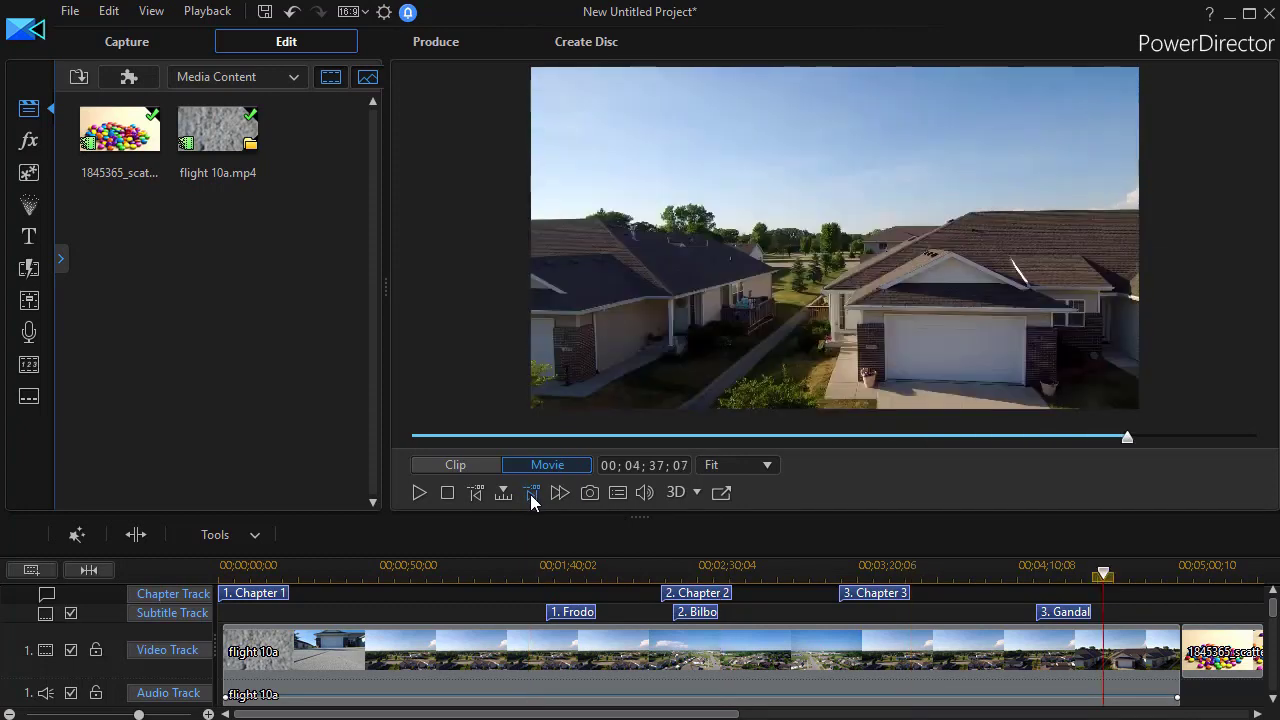
click(530, 494)
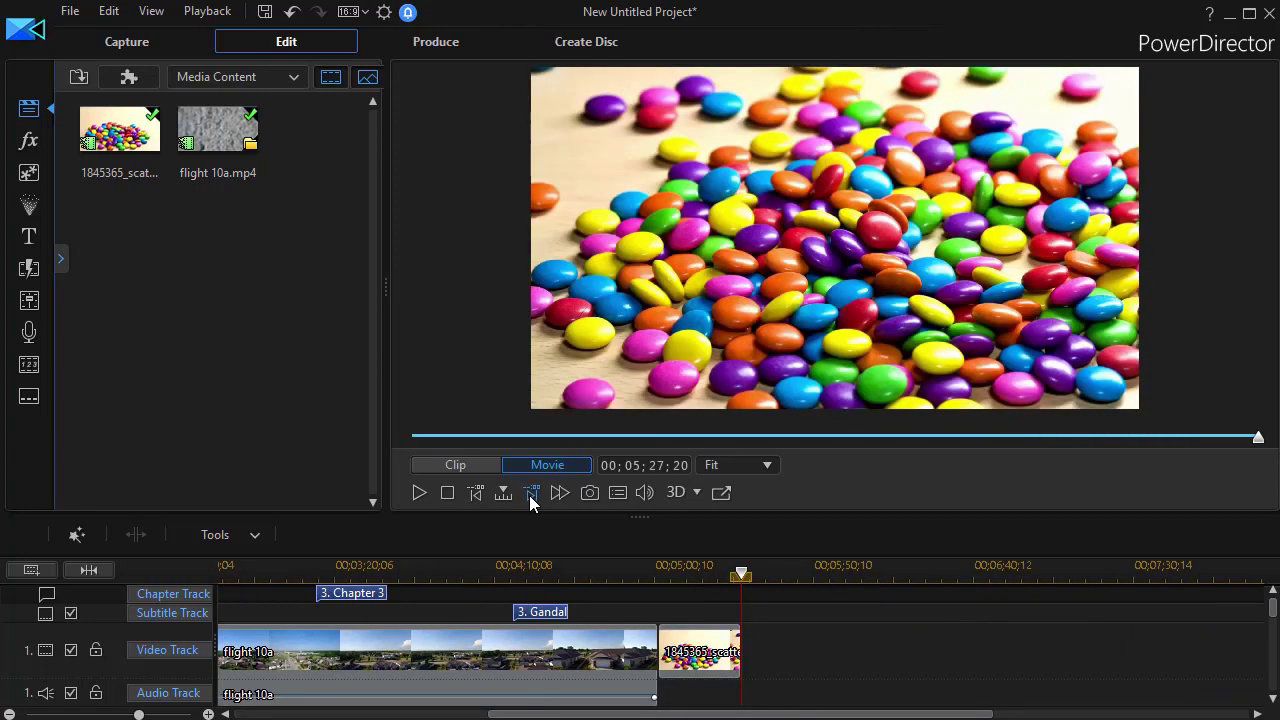
- Jump back four minutes to 00;01;27;12
click(475, 493)
click(474, 494)
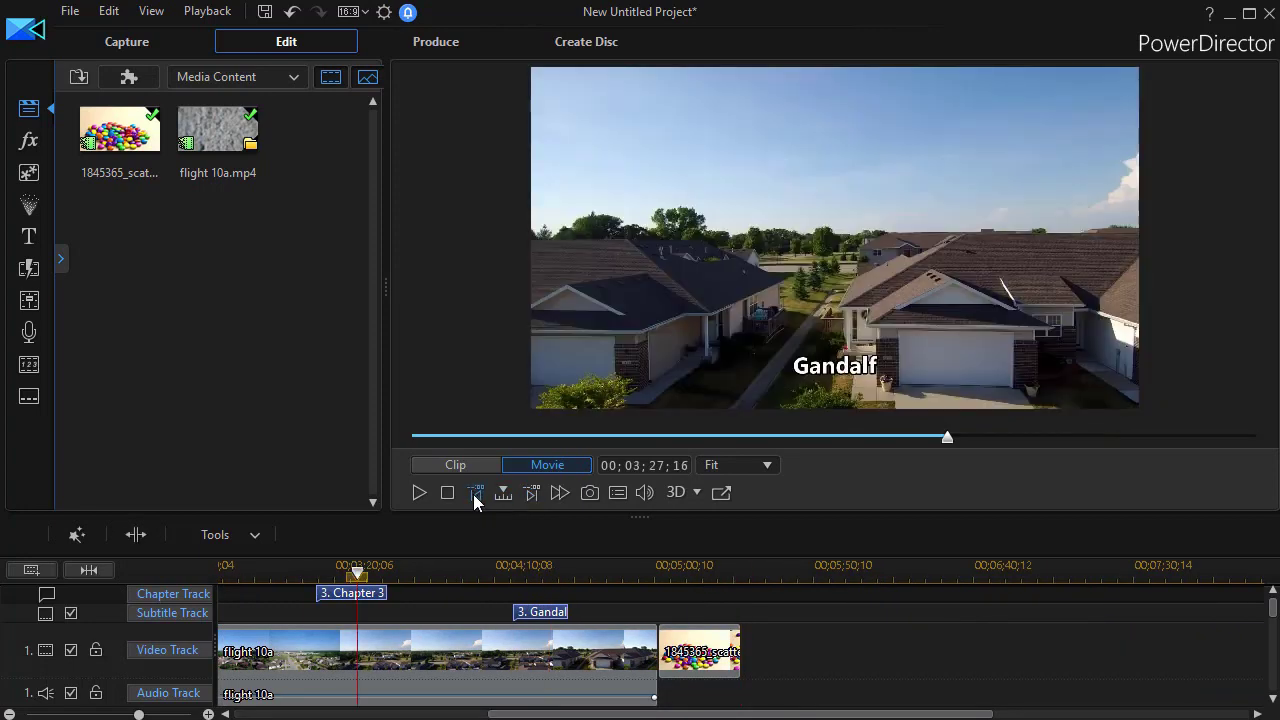
click(474, 494)
click(474, 494)
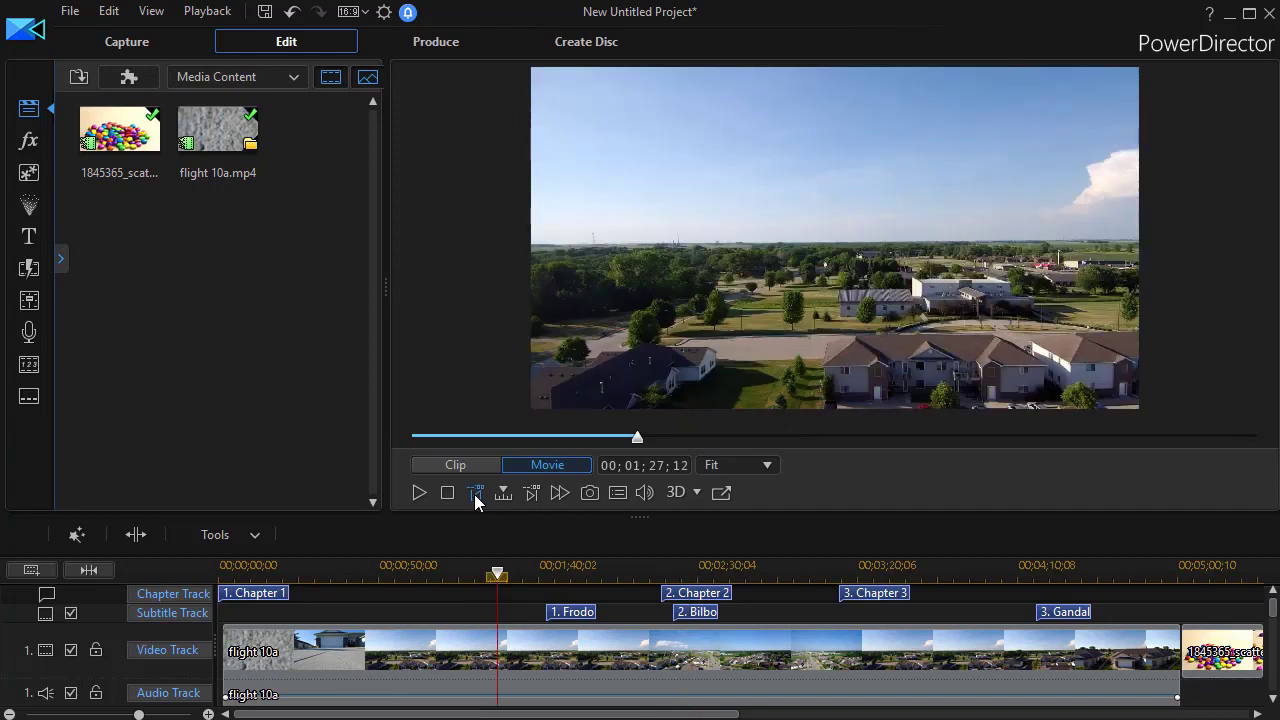
click(500, 497)
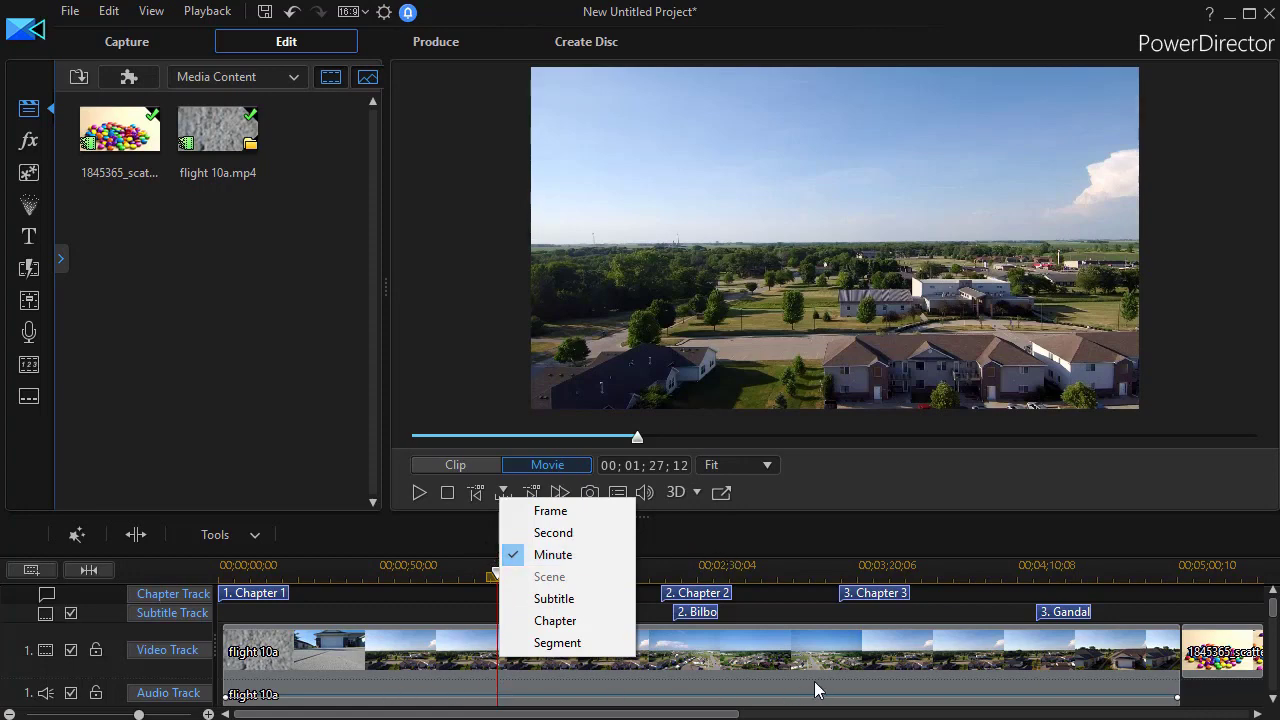
- Select flight 10a, seek by Scene, and jump to the next scene and back to 00;00;26;16
click(675, 548)
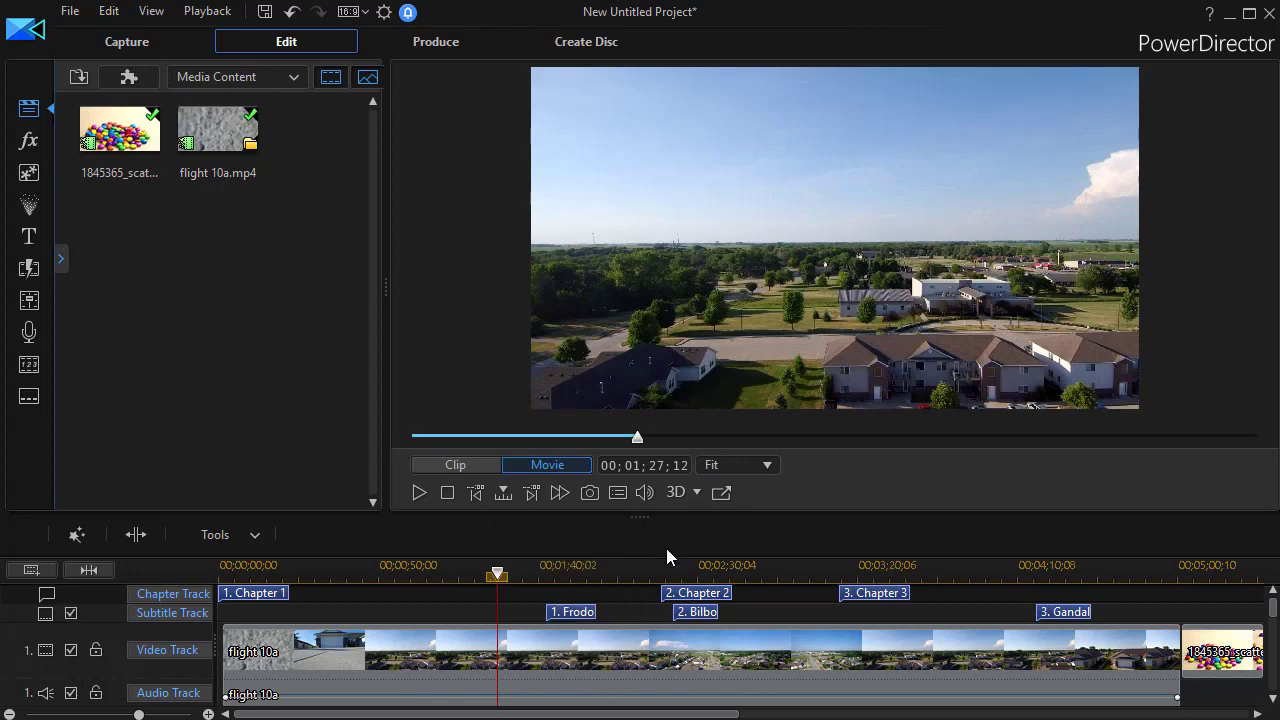
click(605, 660)
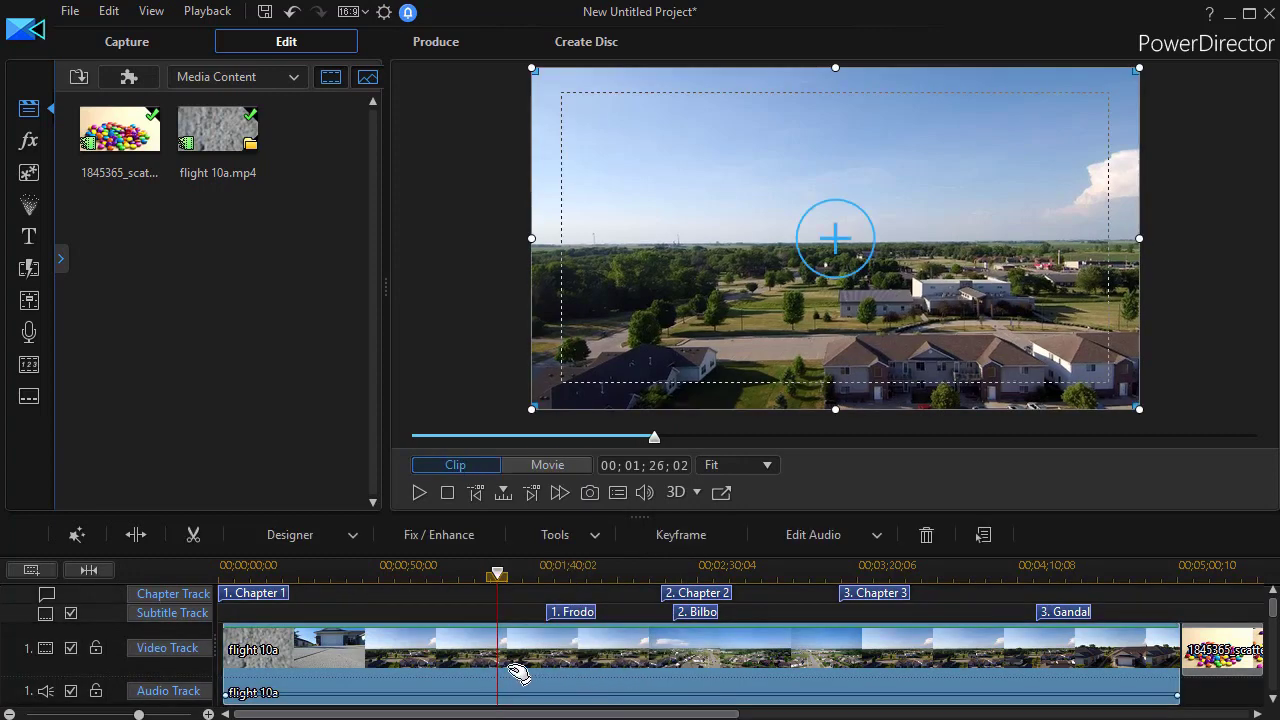
click(504, 495)
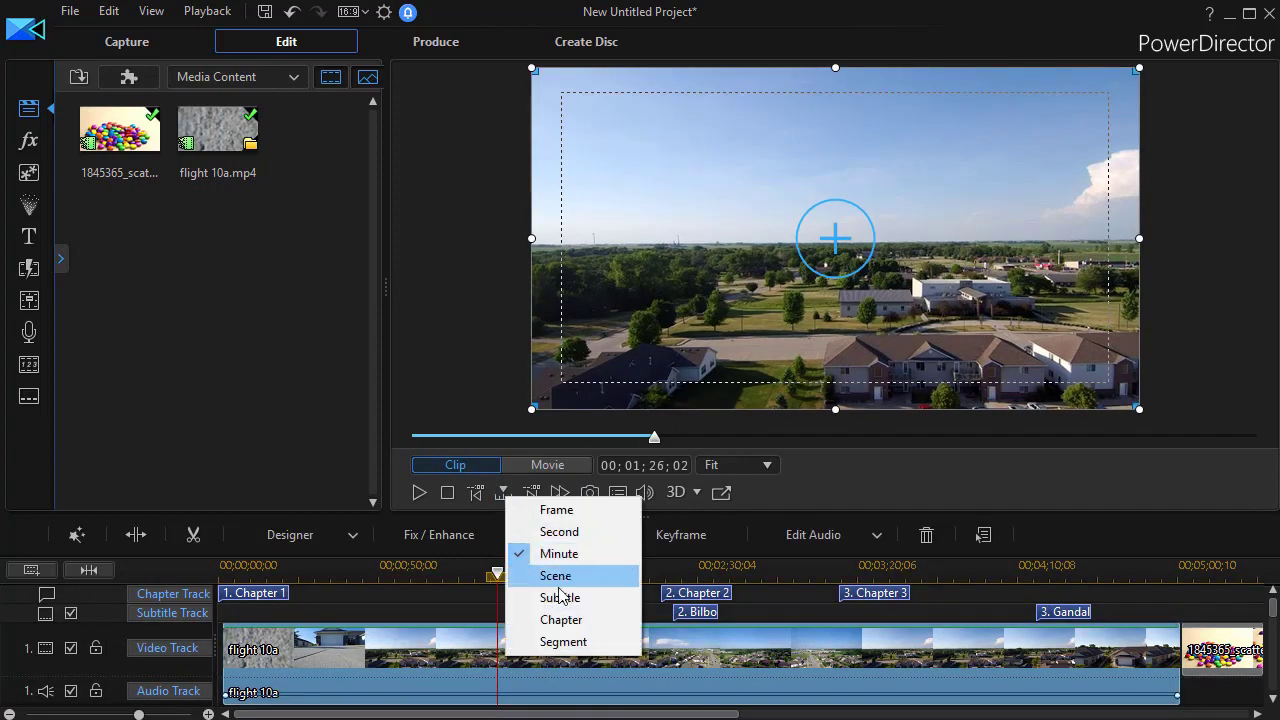
click(522, 574)
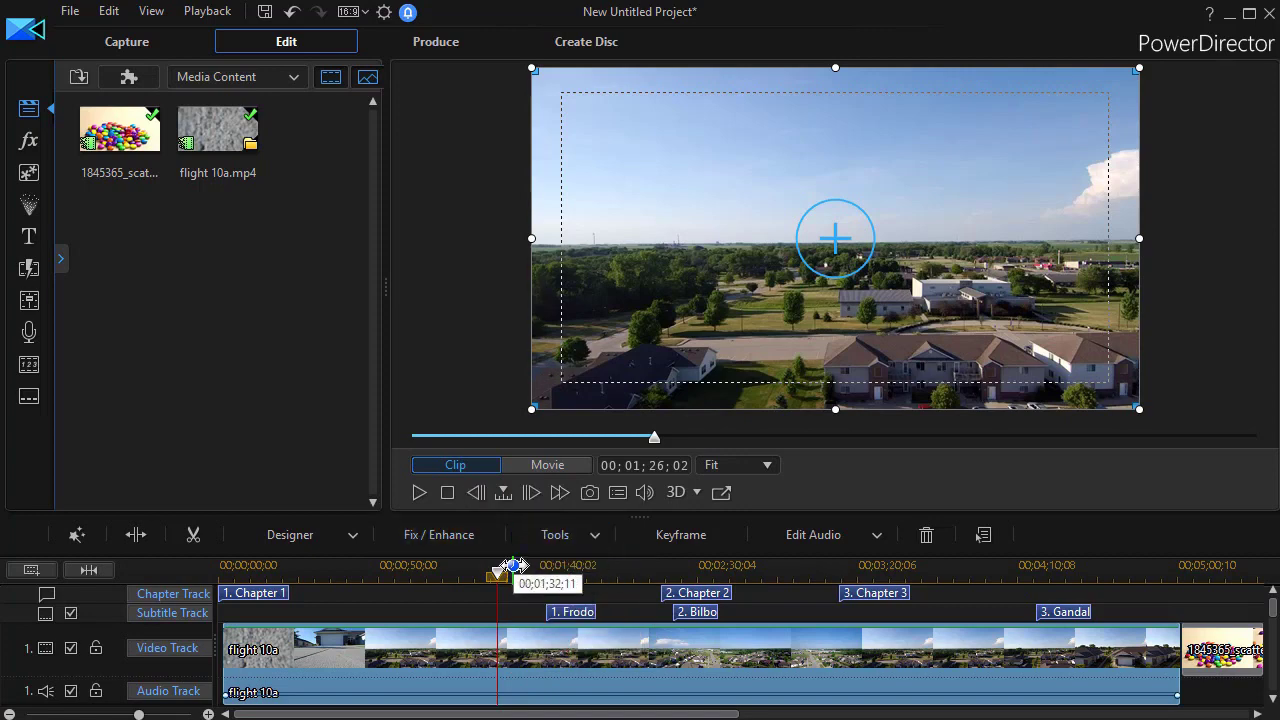
click(532, 493)
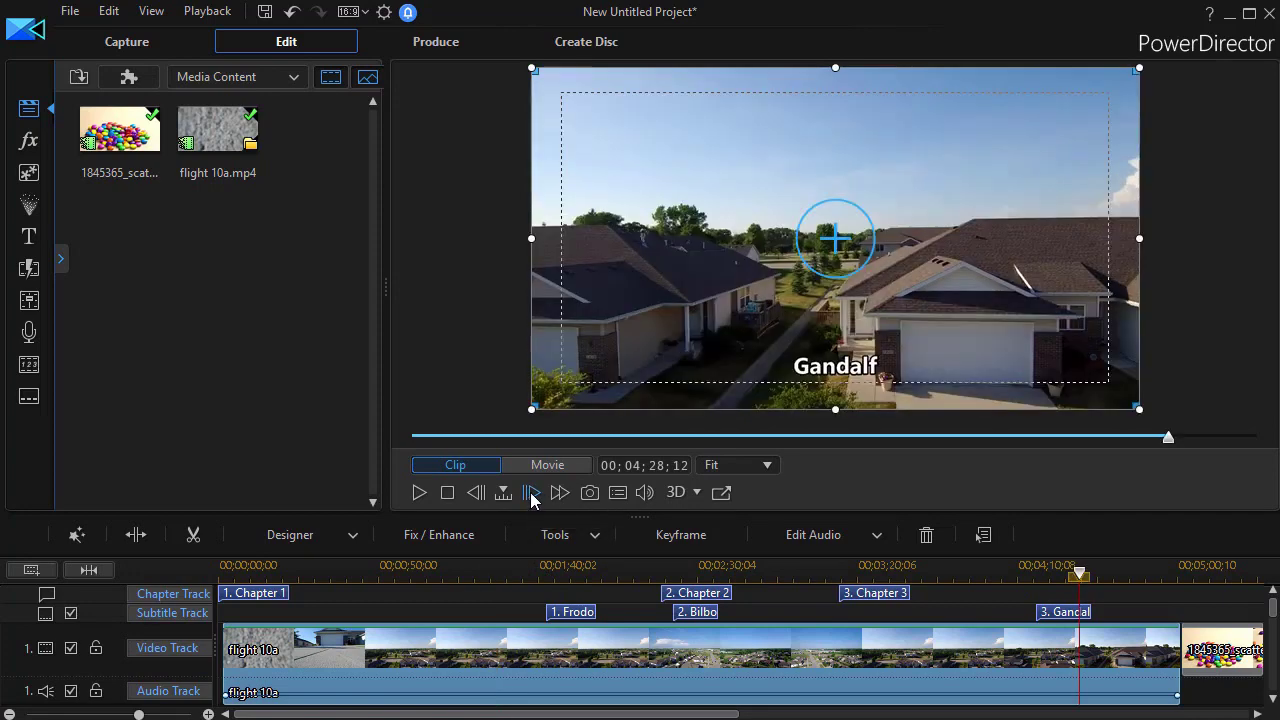
click(476, 493)
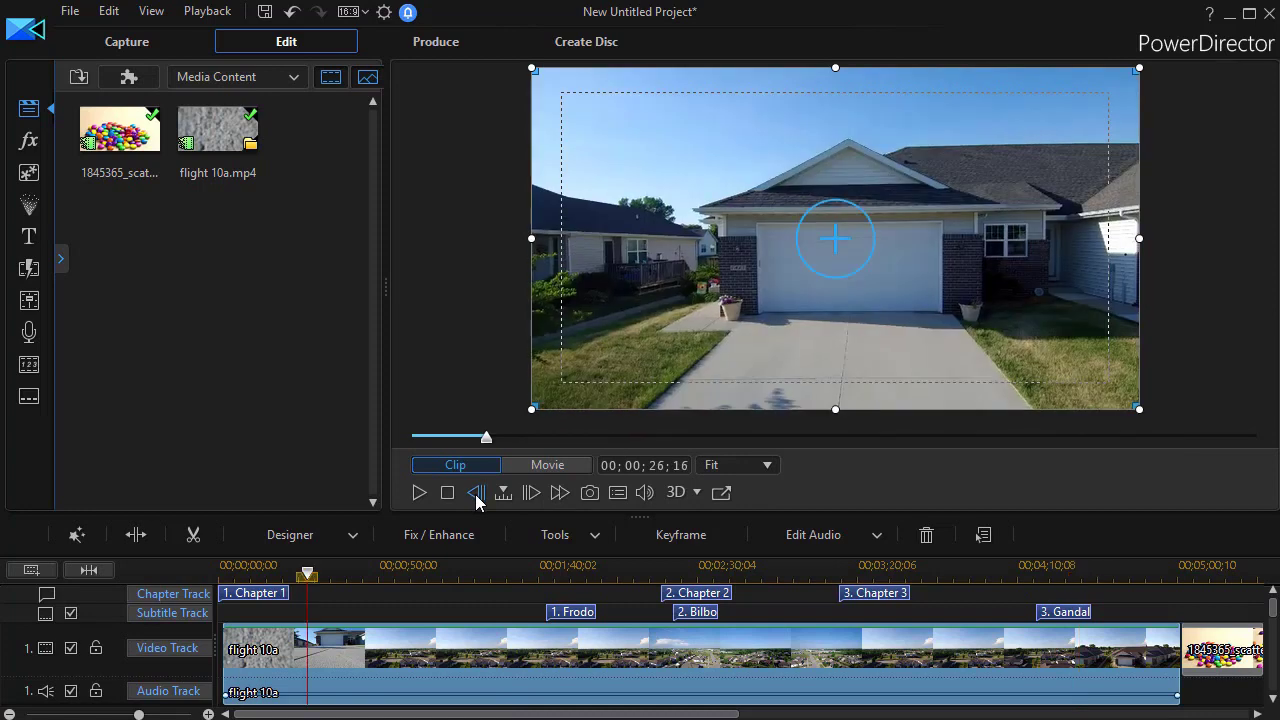
- View flight 10a.mp4's detected scenes, return to the media library, and scroll the timeline to the candy clip
click(251, 148)
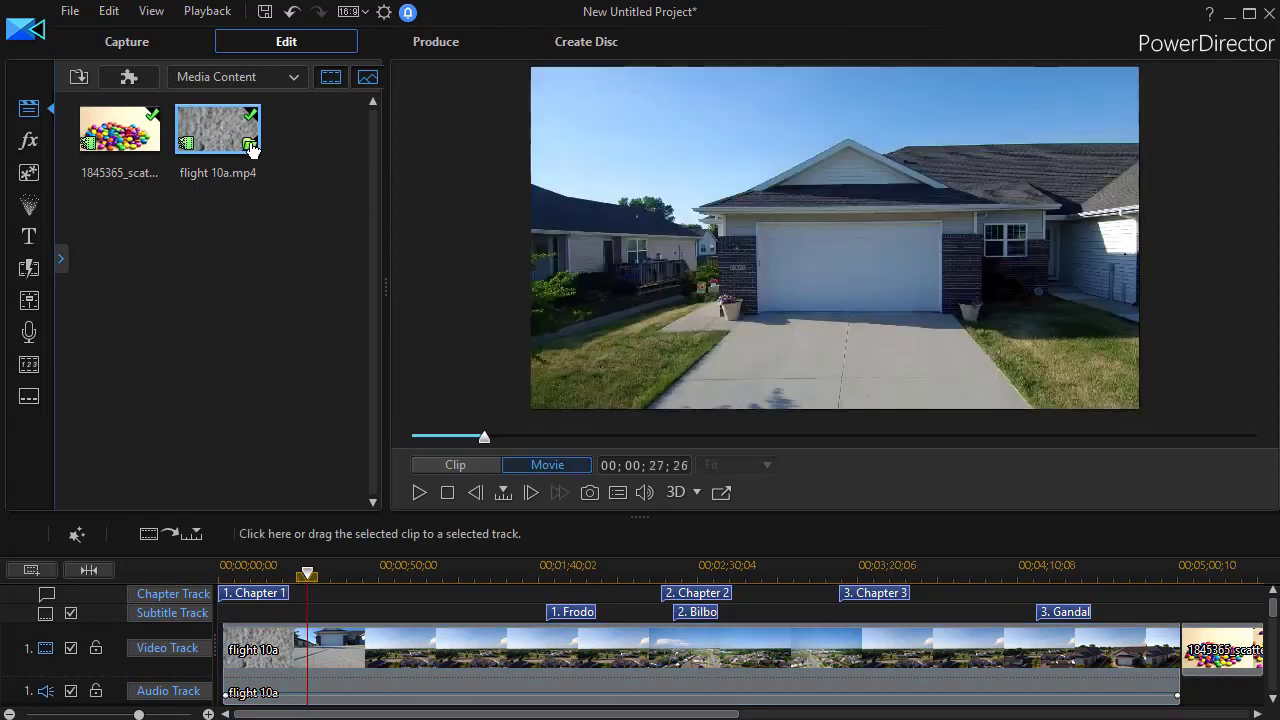
click(251, 148)
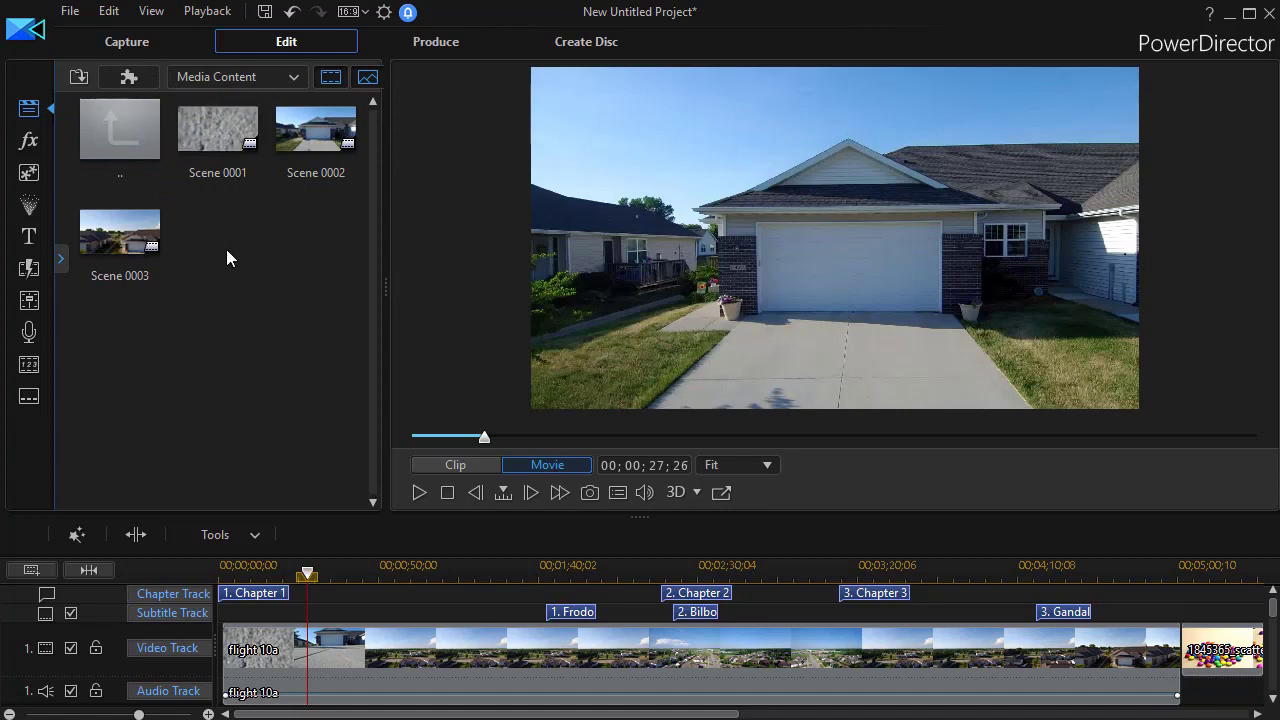
double_click(125, 148)
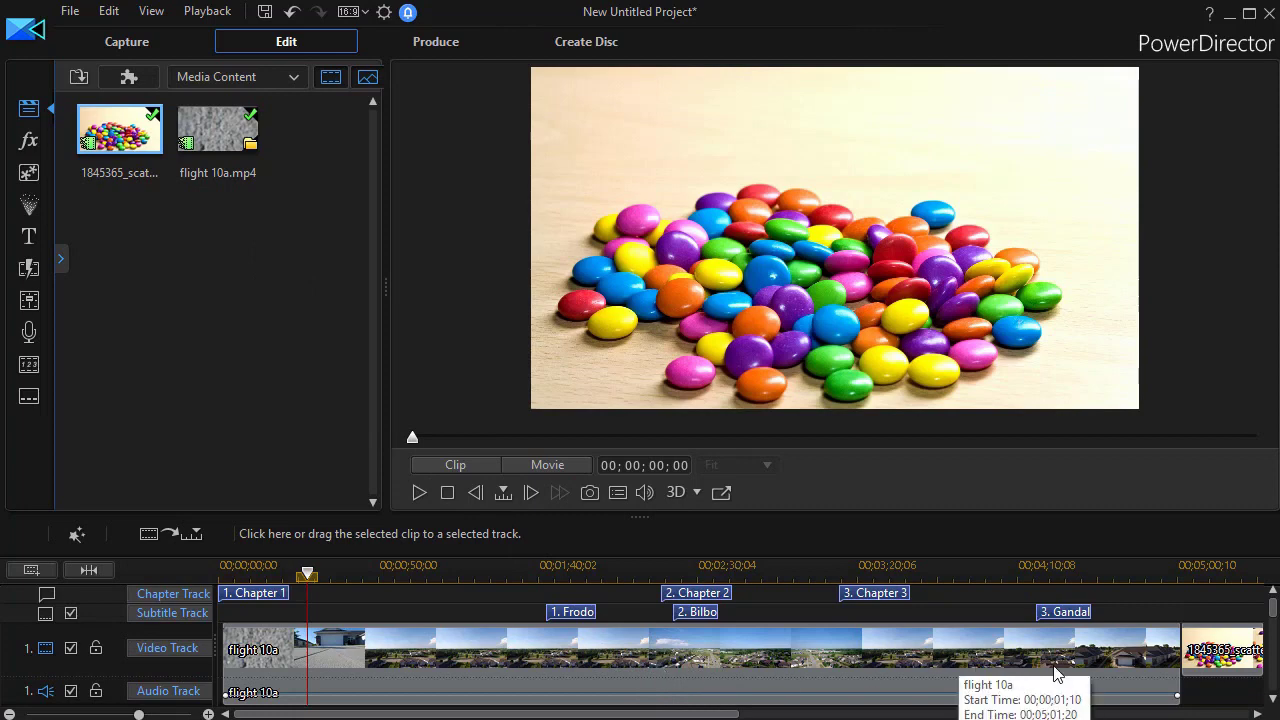
drag(666, 712, 810, 713)
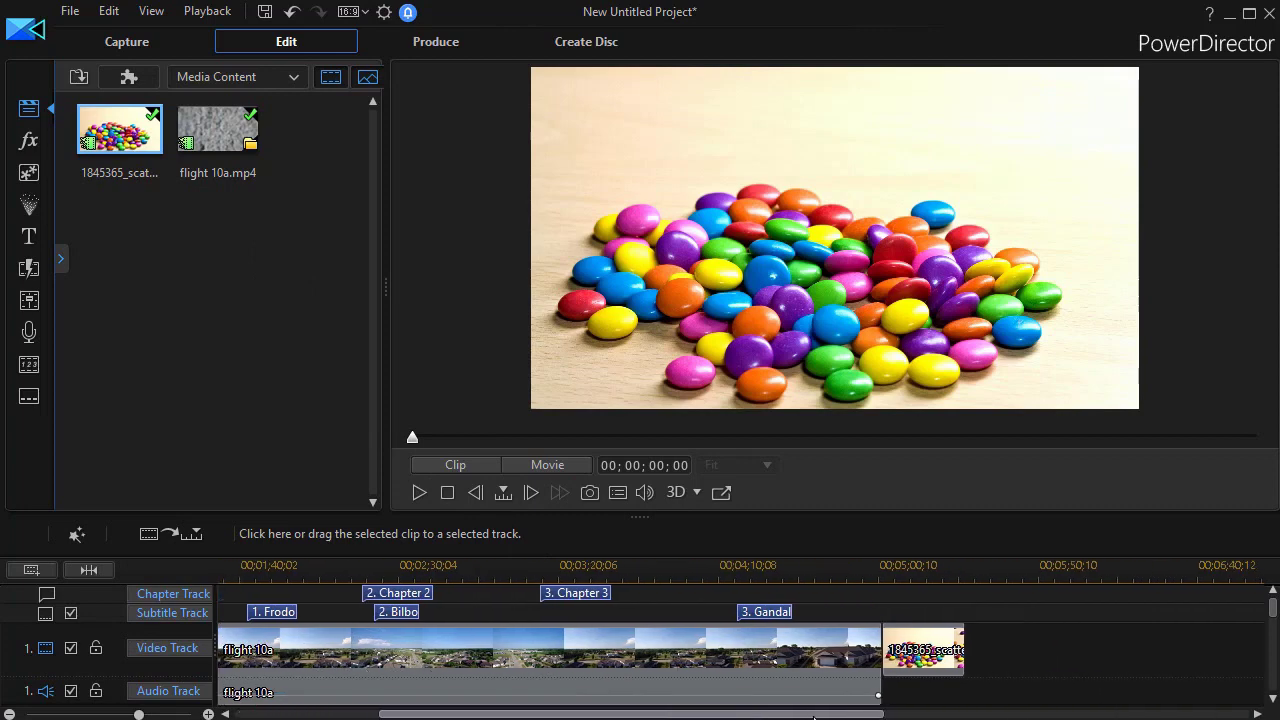
- Seek scene by scene through the candy clip, then place the playhead at 00;03;04;03 in flight 10a
click(928, 652)
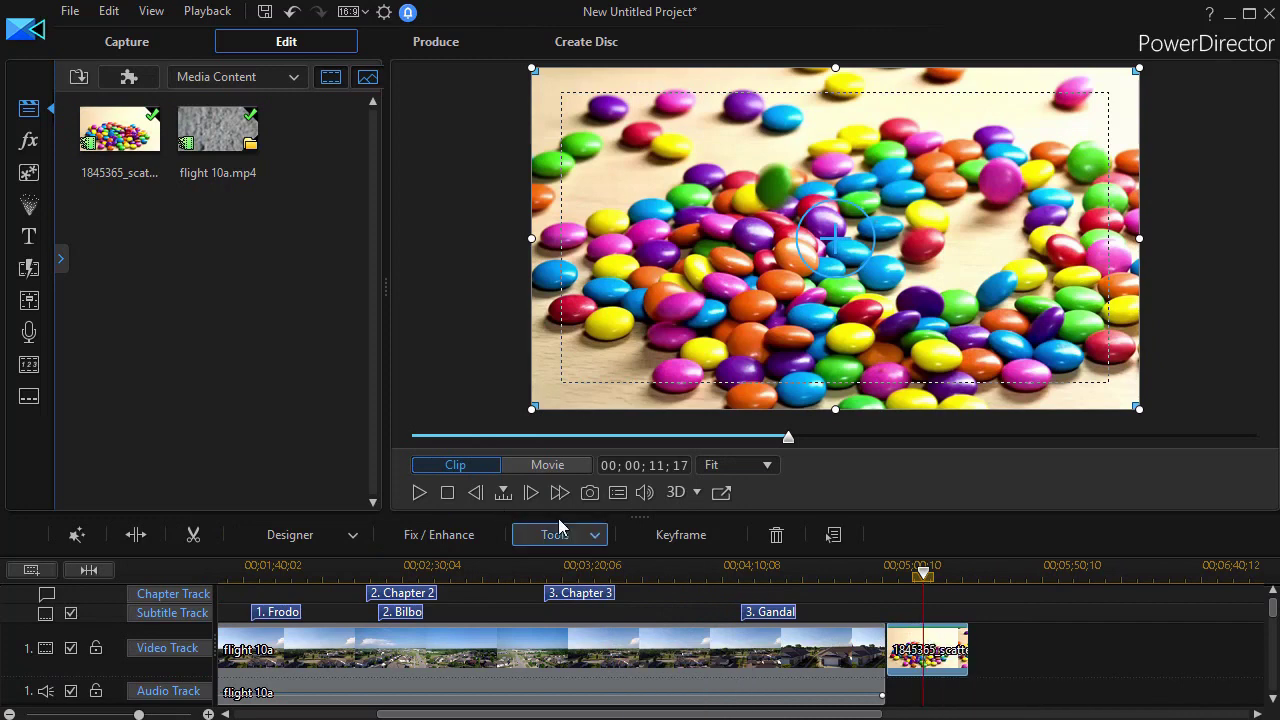
click(503, 495)
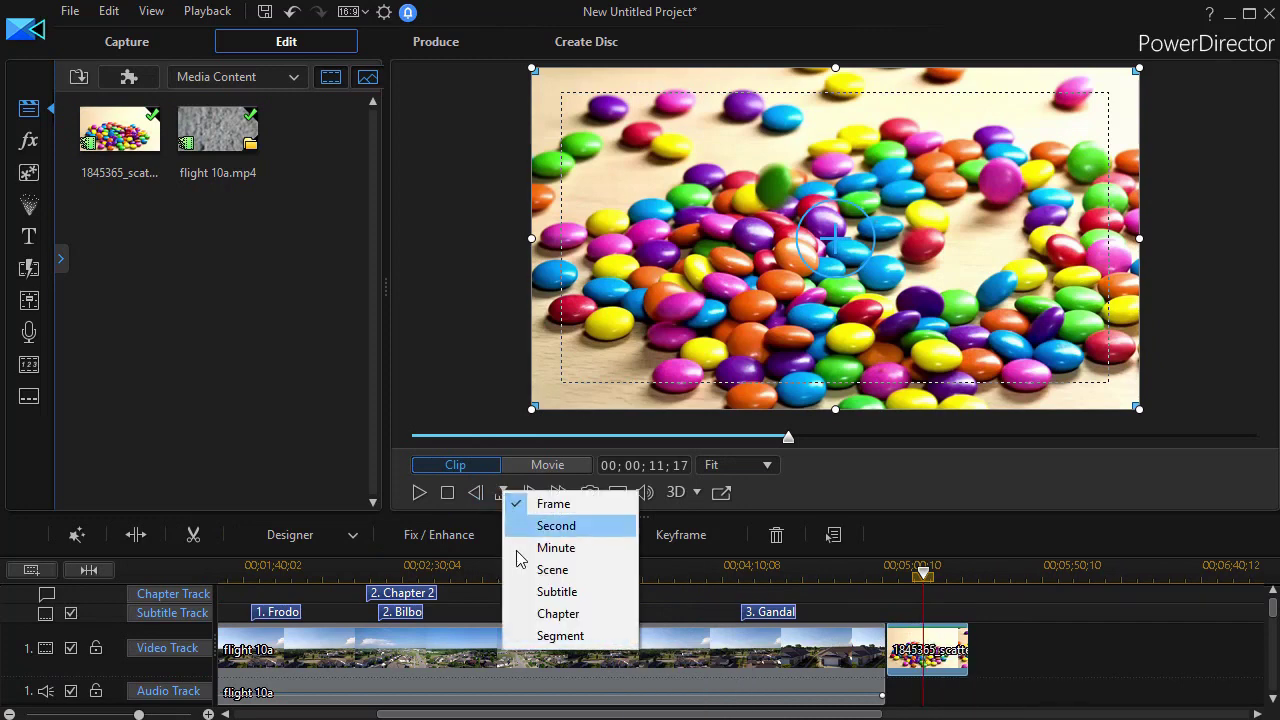
click(553, 570)
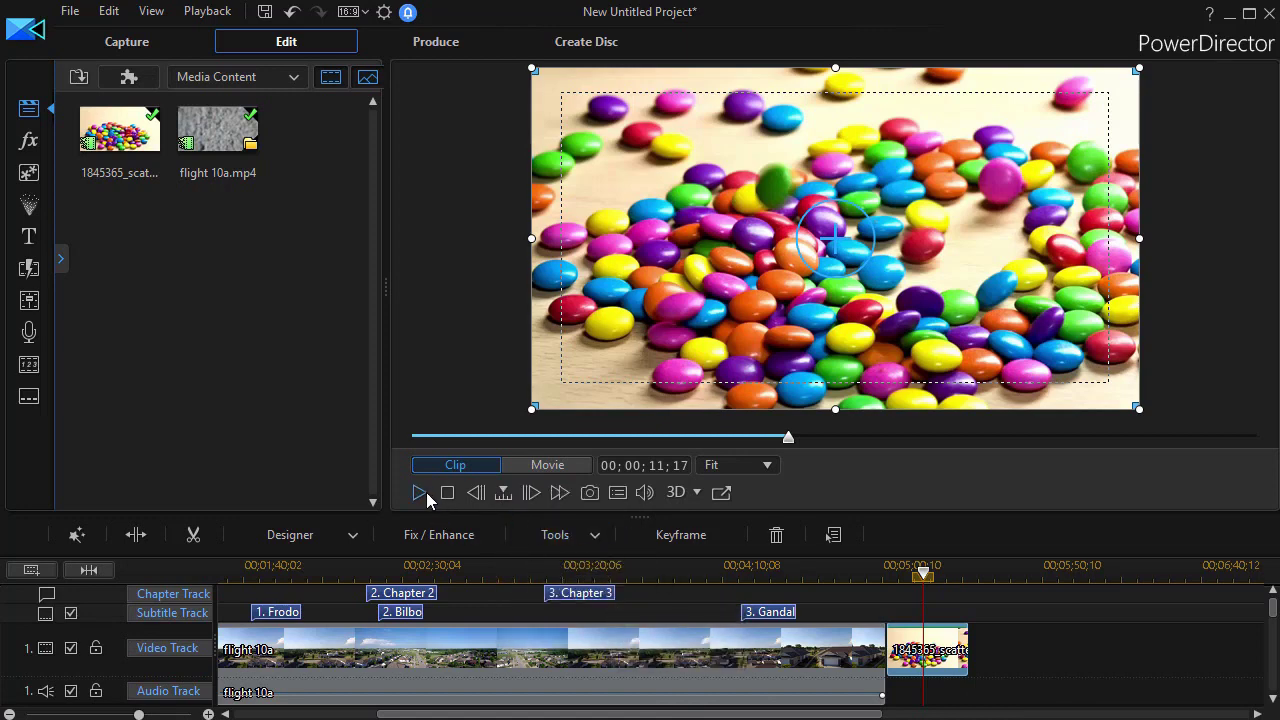
click(533, 495)
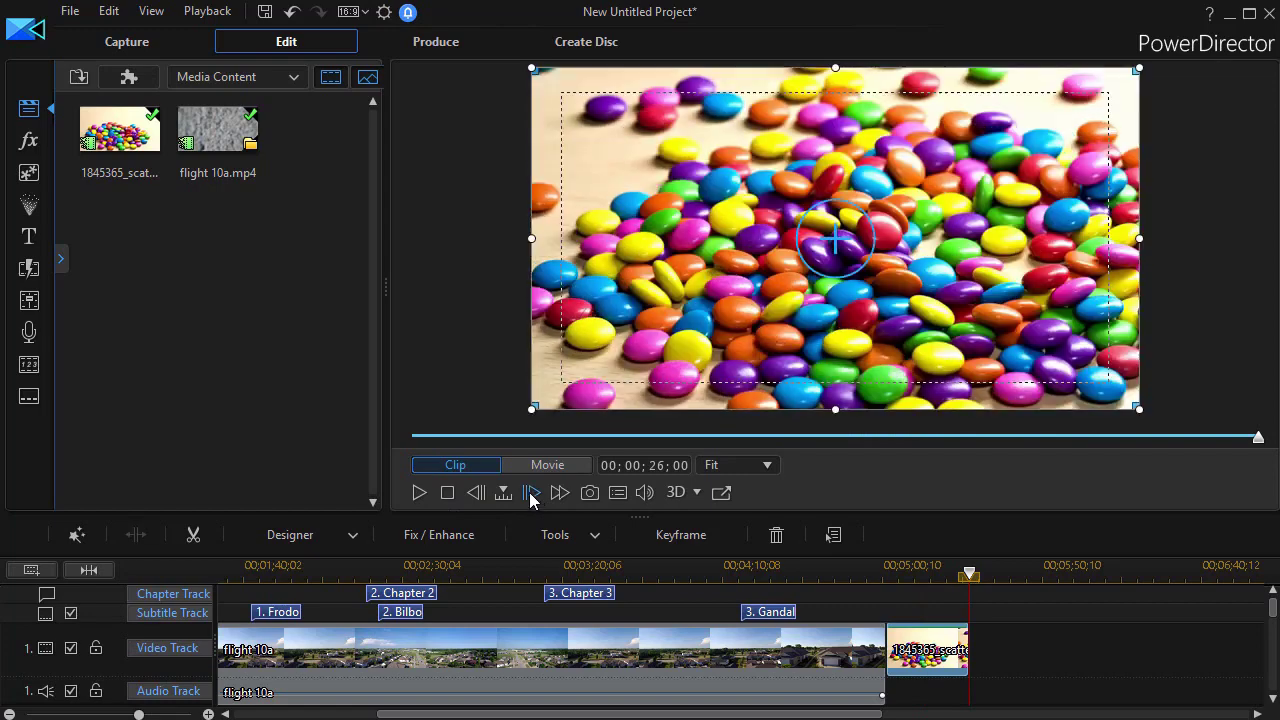
click(474, 493)
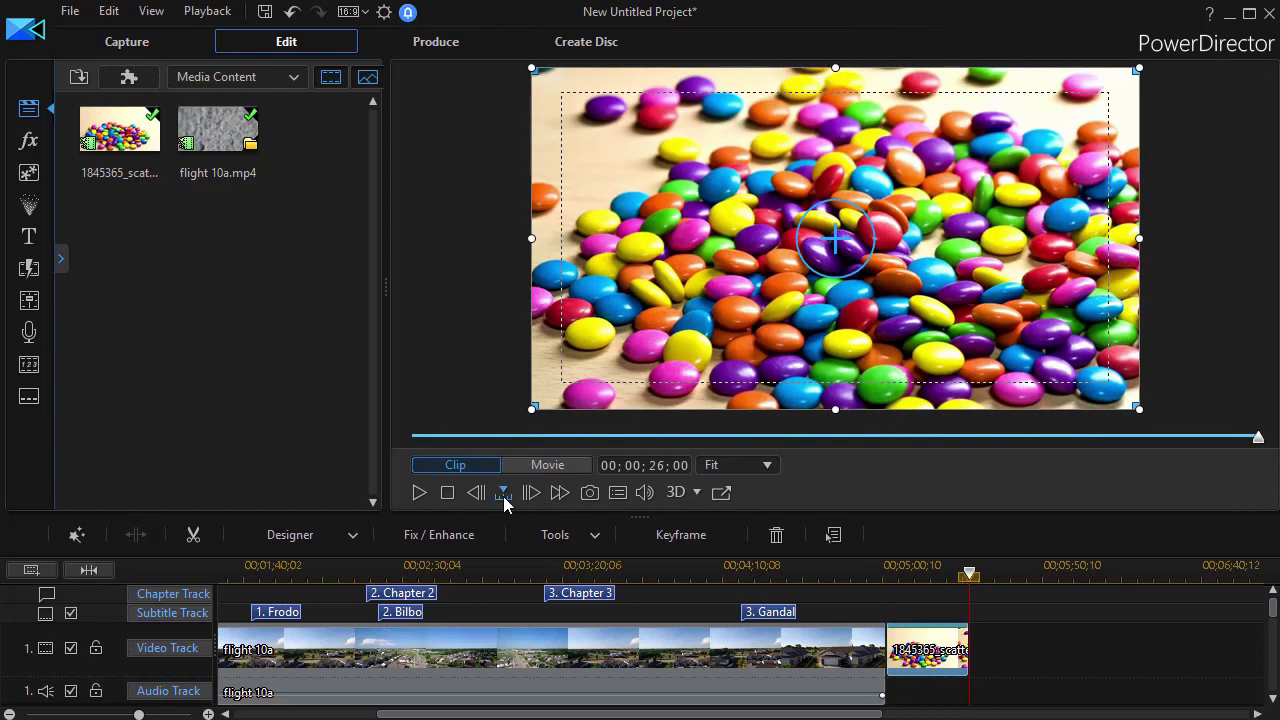
click(479, 493)
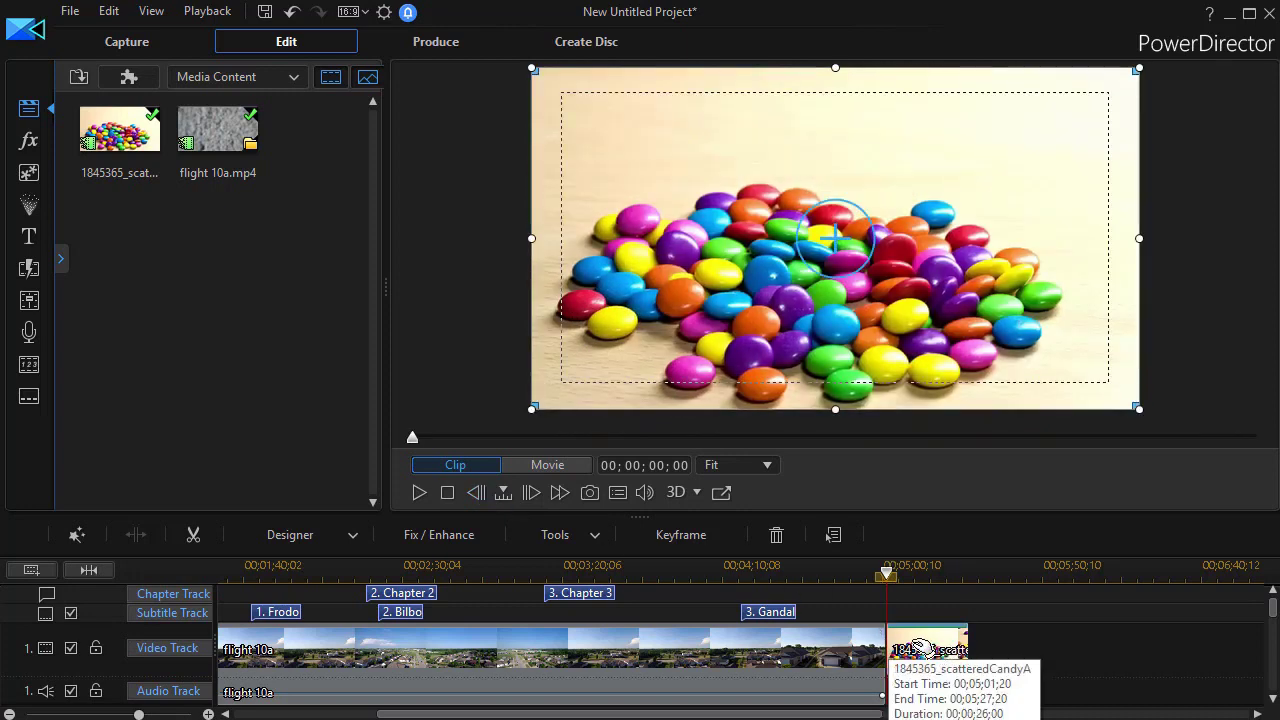
click(515, 659)
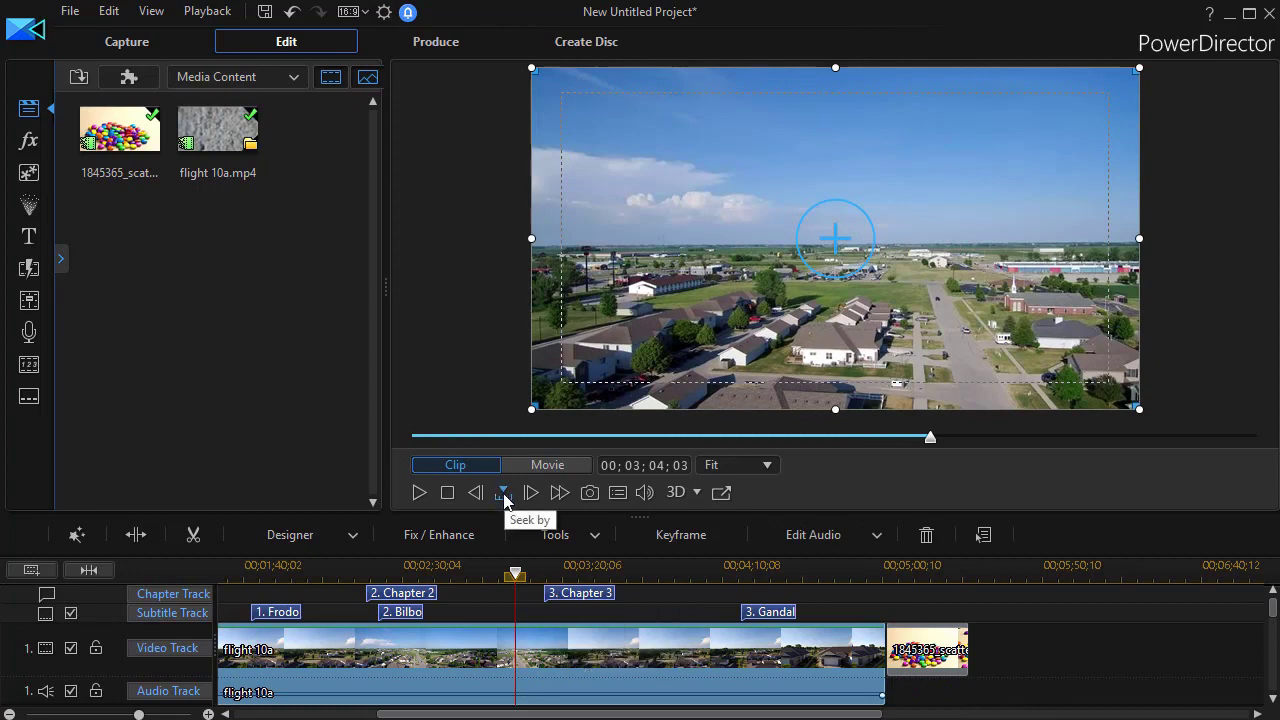
click(504, 493)
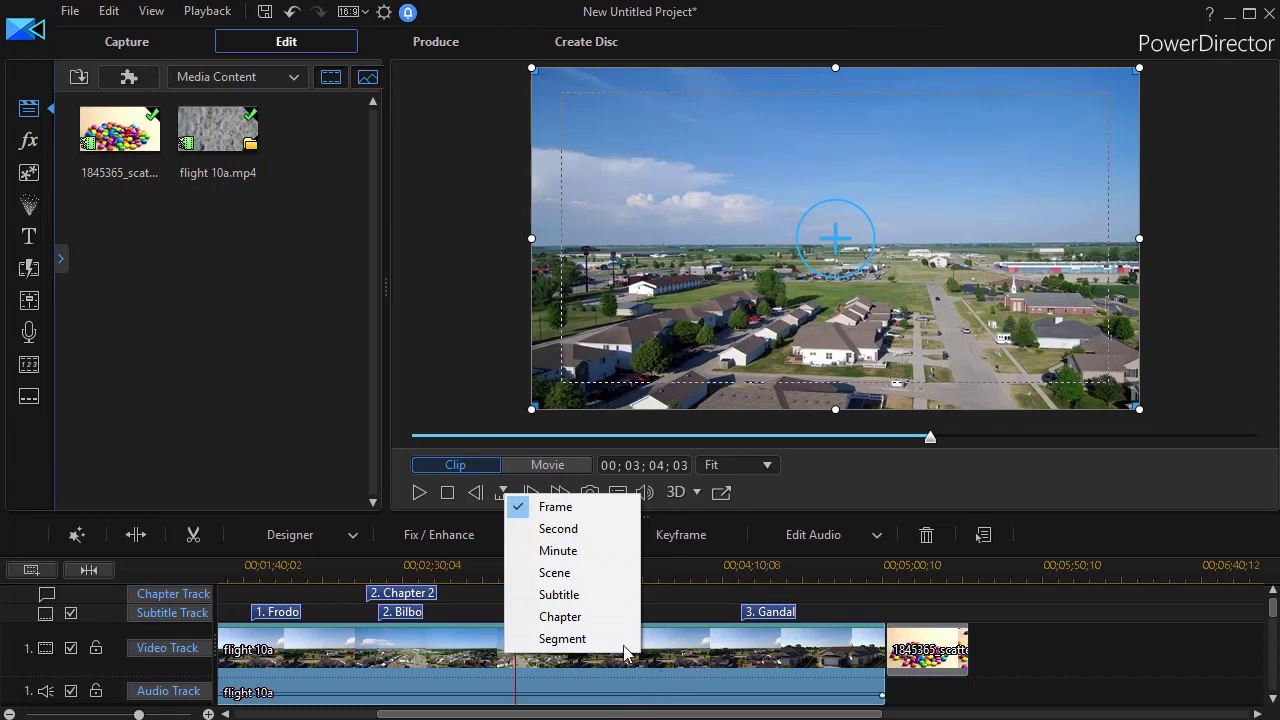
- Seek by Subtitle, jump ahead to Gandalf, then back to Bilbo and Frodo at 00;01;42;24
click(540, 596)
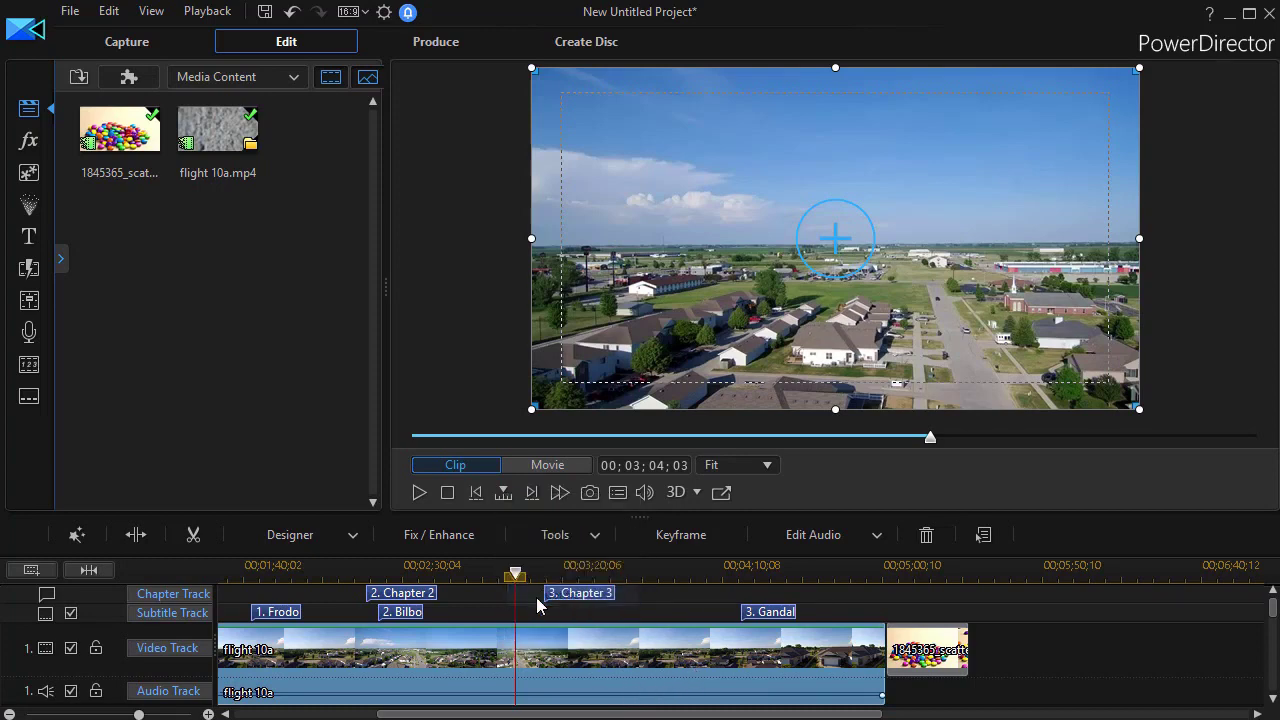
click(532, 493)
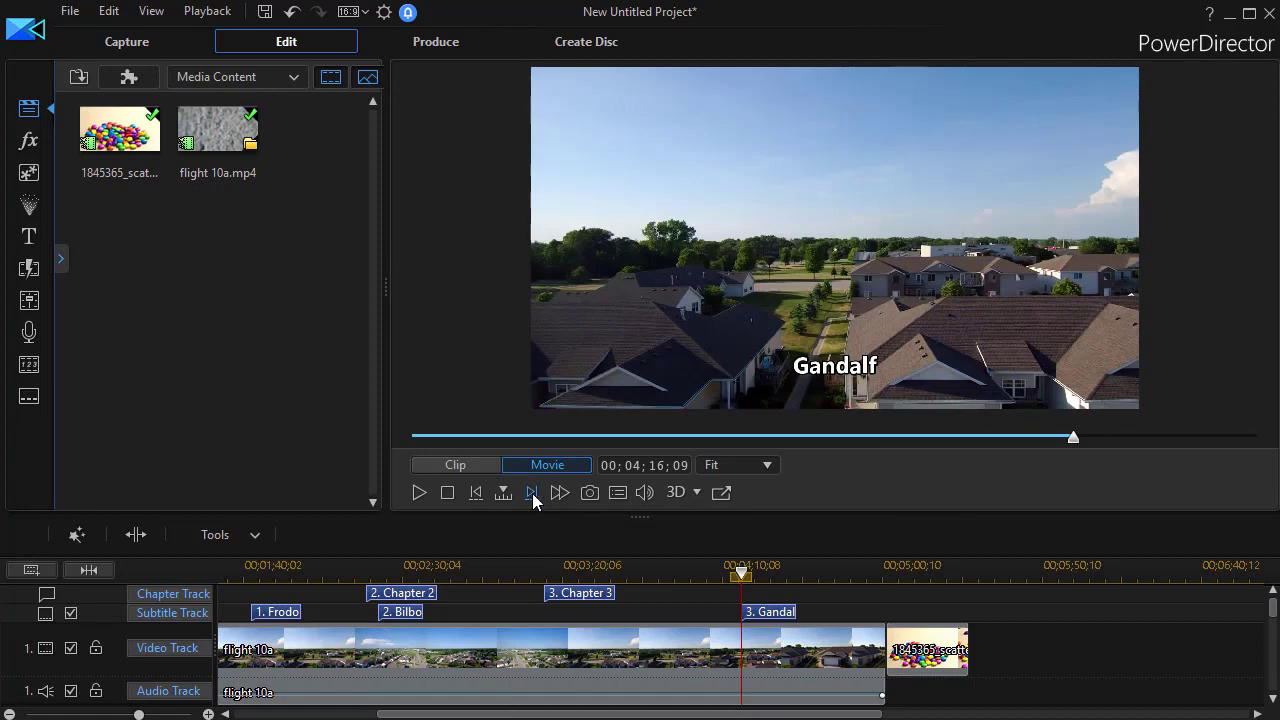
click(474, 492)
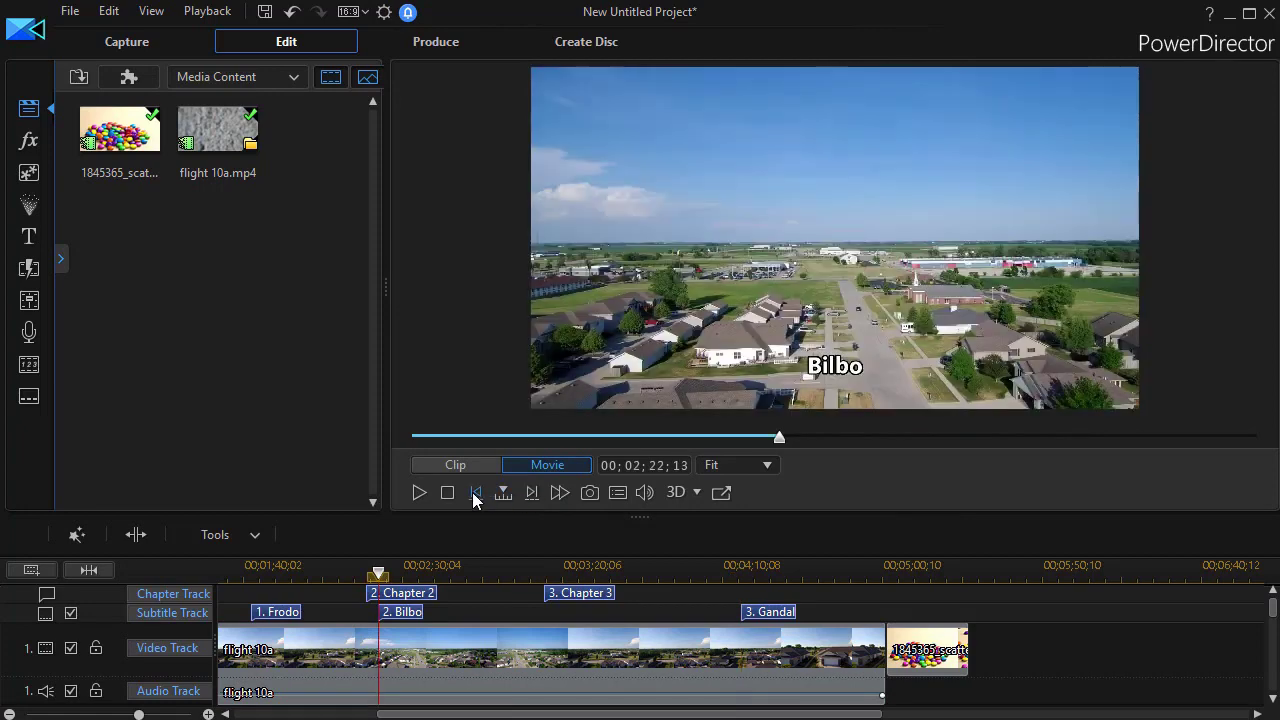
click(474, 492)
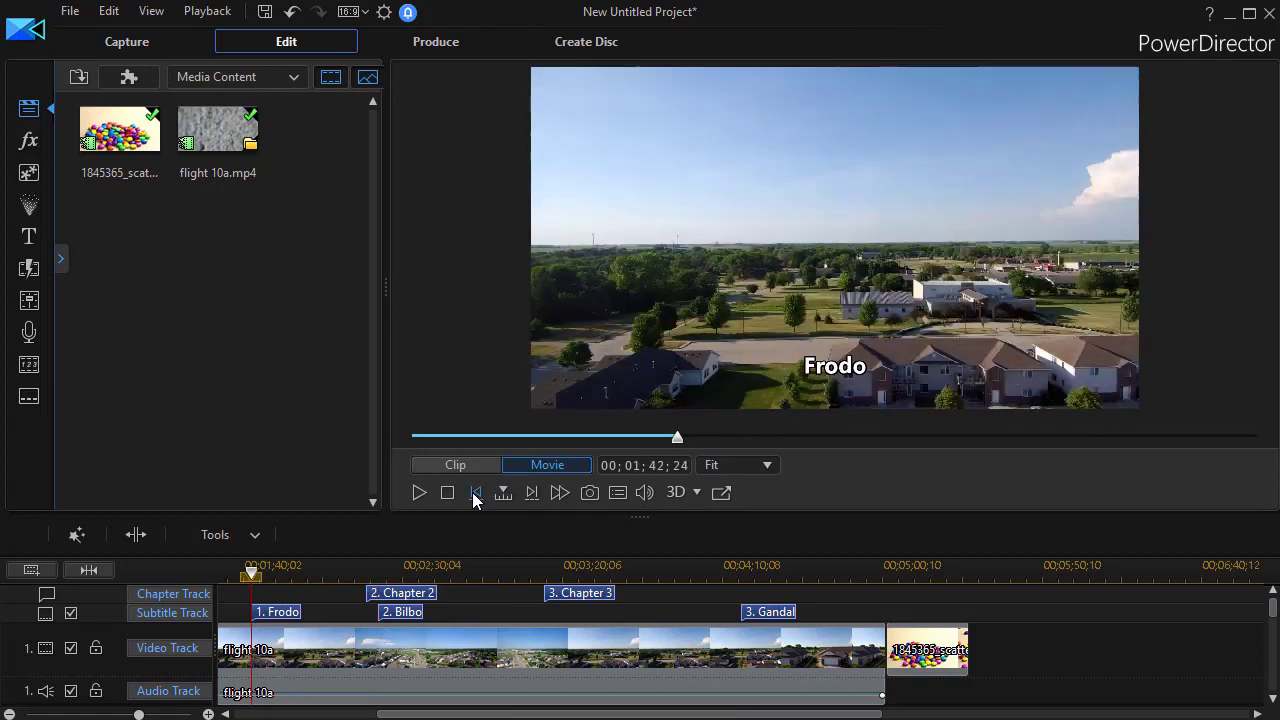
- Hide the subtitle track, then jump between the Bilbo and Gandalf subtitles, ending at 00;04;16;09
right_click(102, 612)
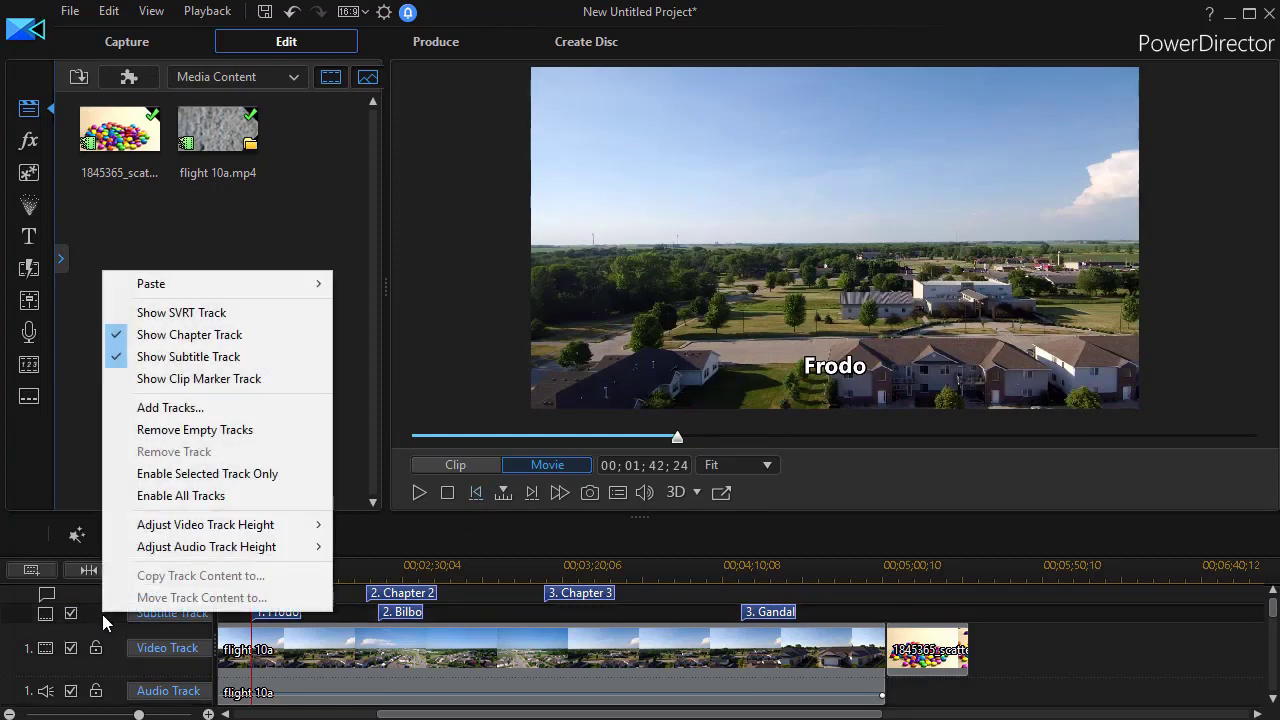
click(121, 358)
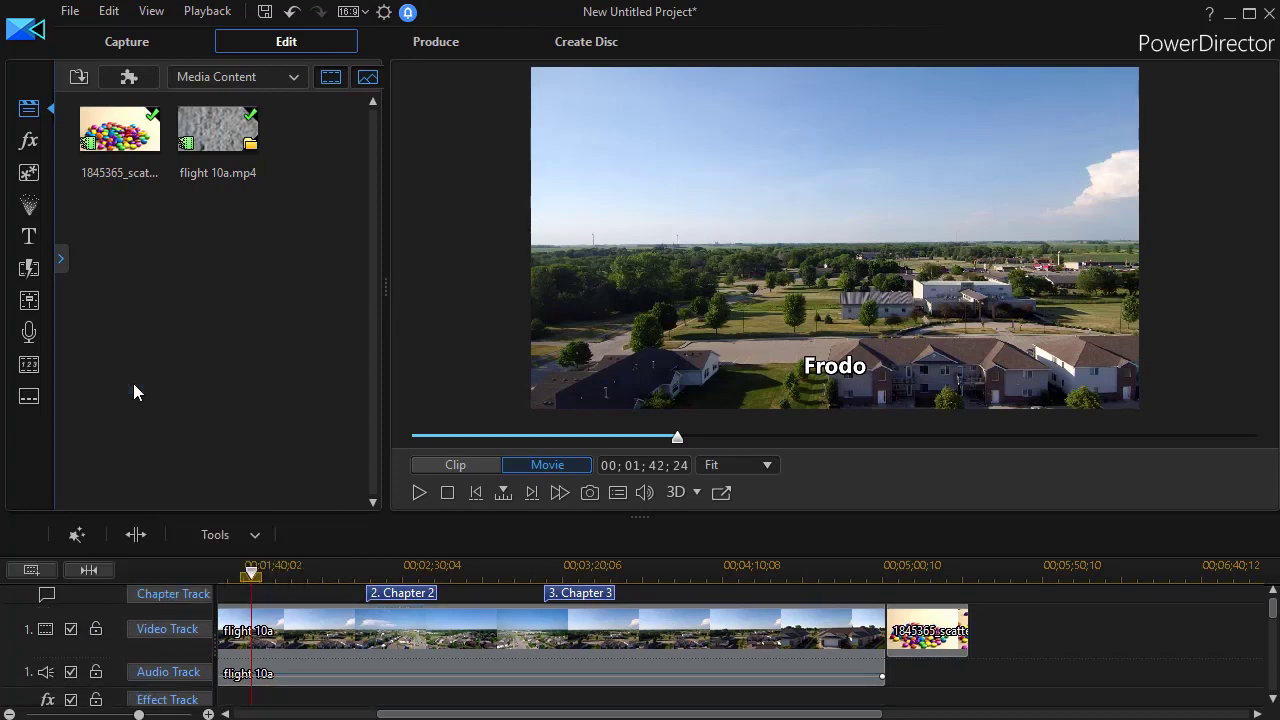
click(532, 492)
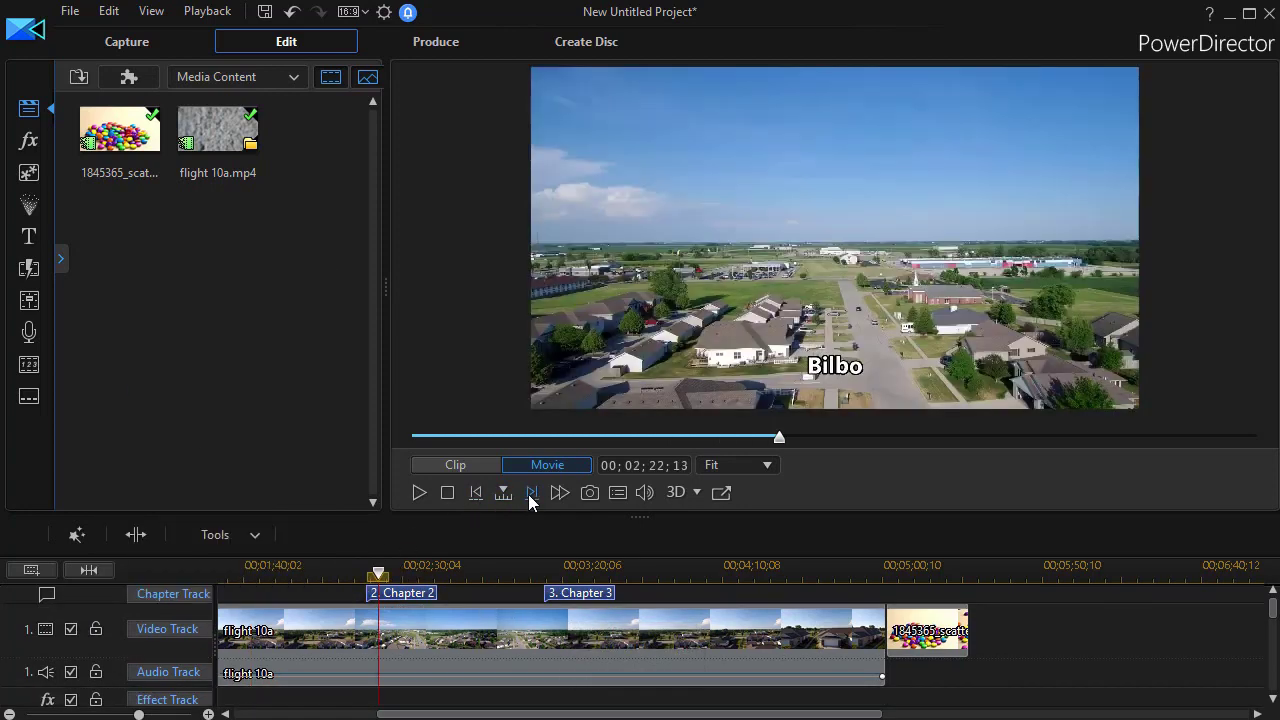
click(529, 493)
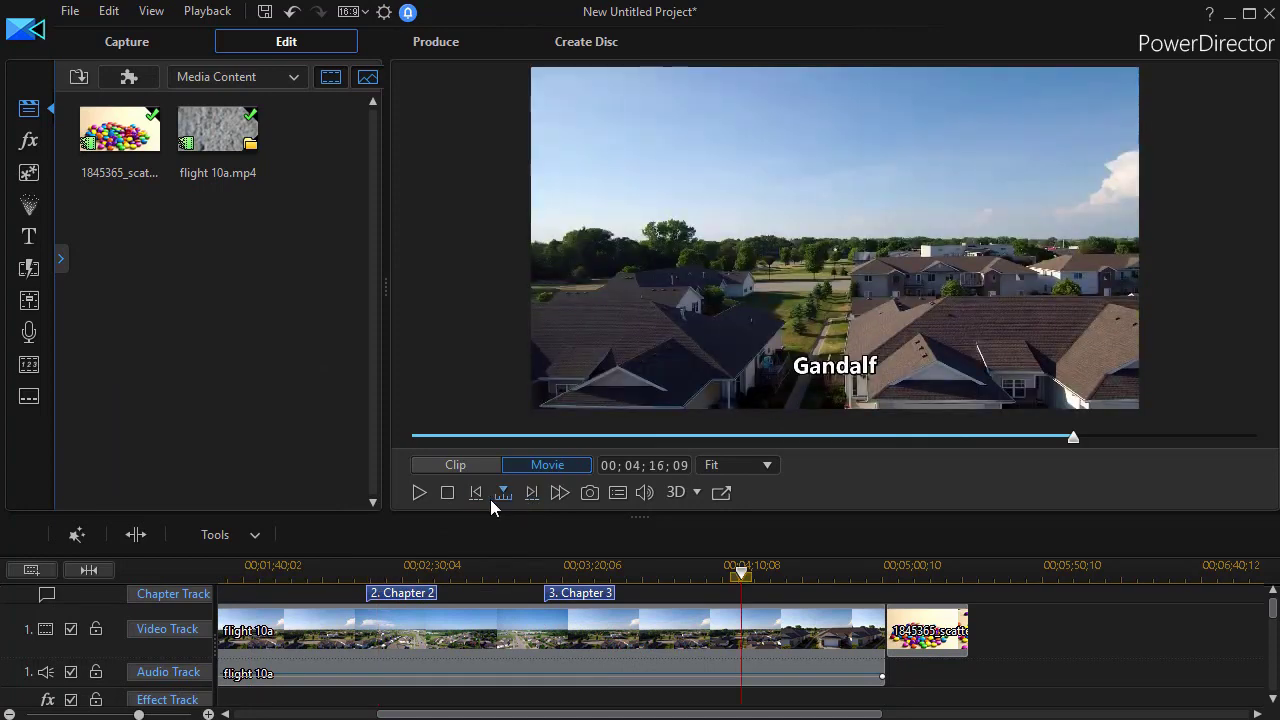
click(475, 494)
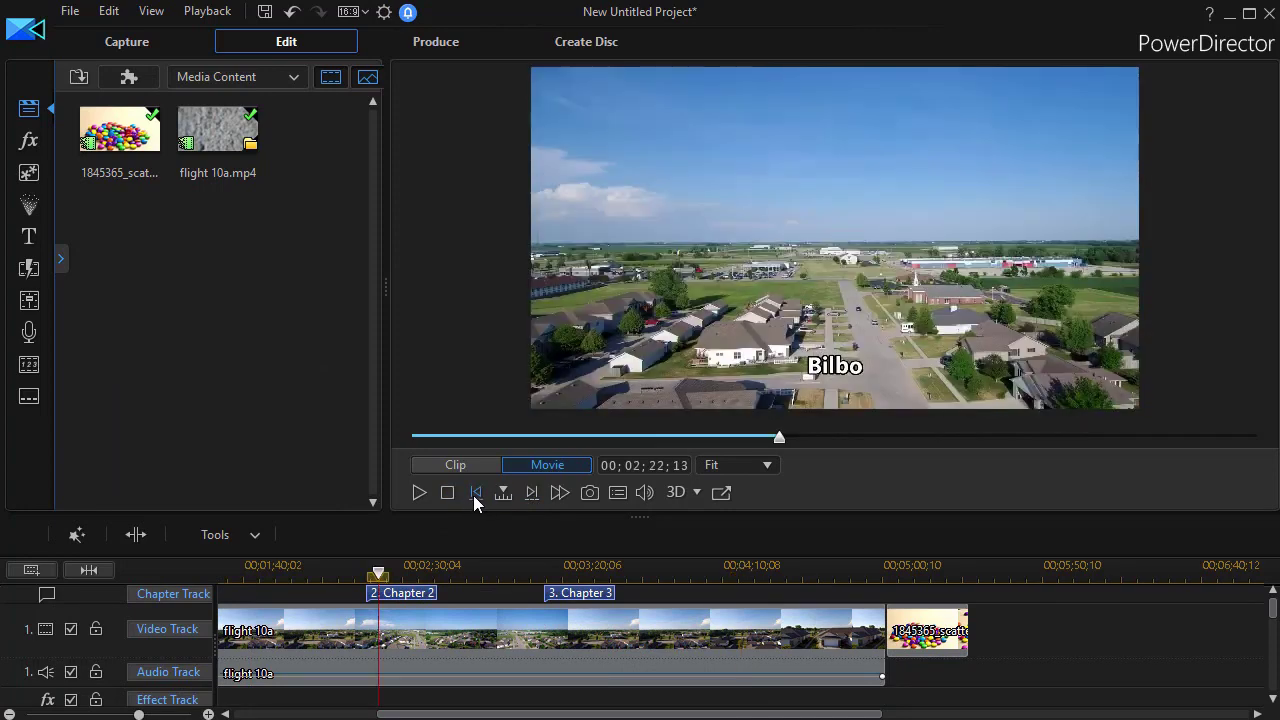
click(529, 492)
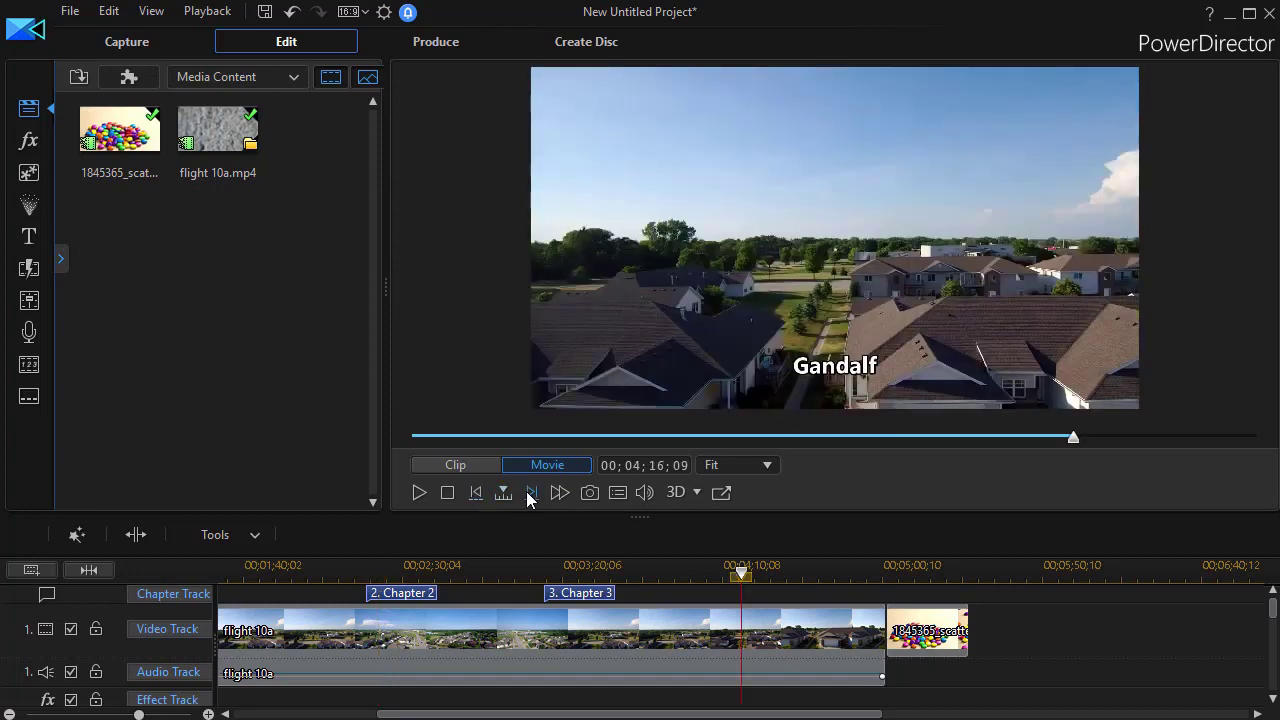
click(504, 491)
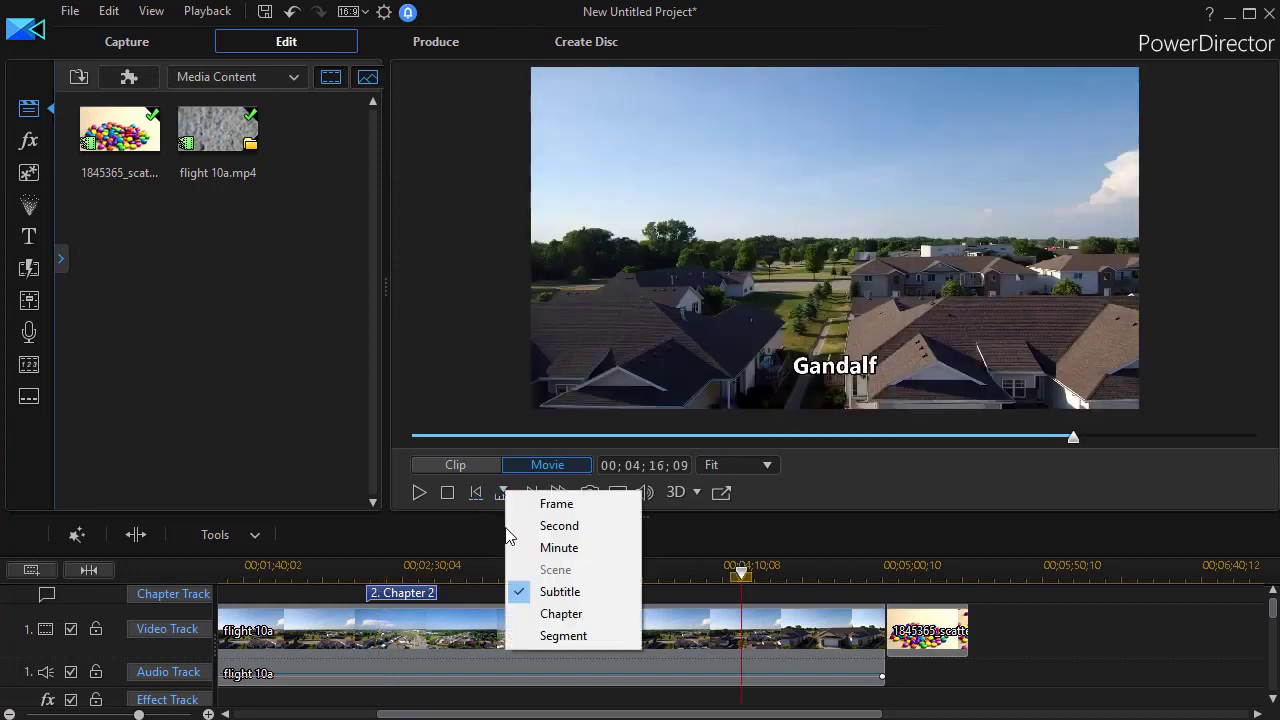
- Seek by Chapter, jump back to Chapter 1, then forward to Chapter 3 at 00;03;14;14
click(541, 614)
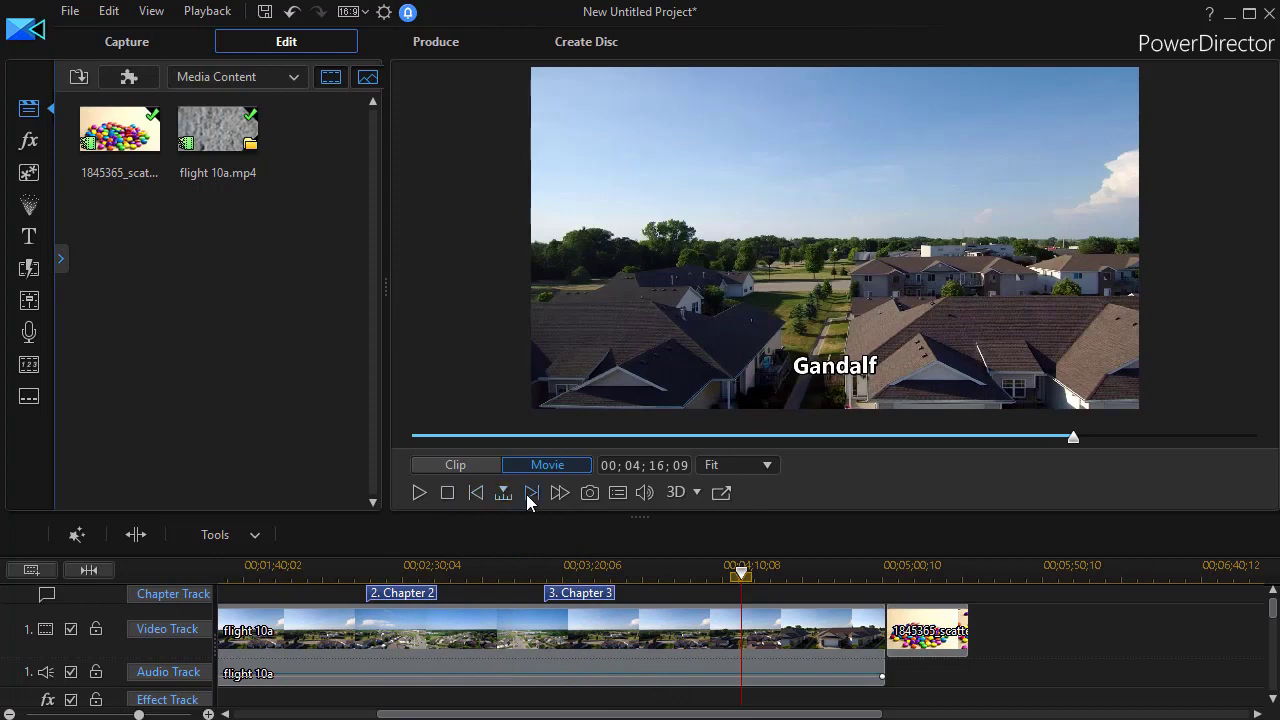
click(477, 492)
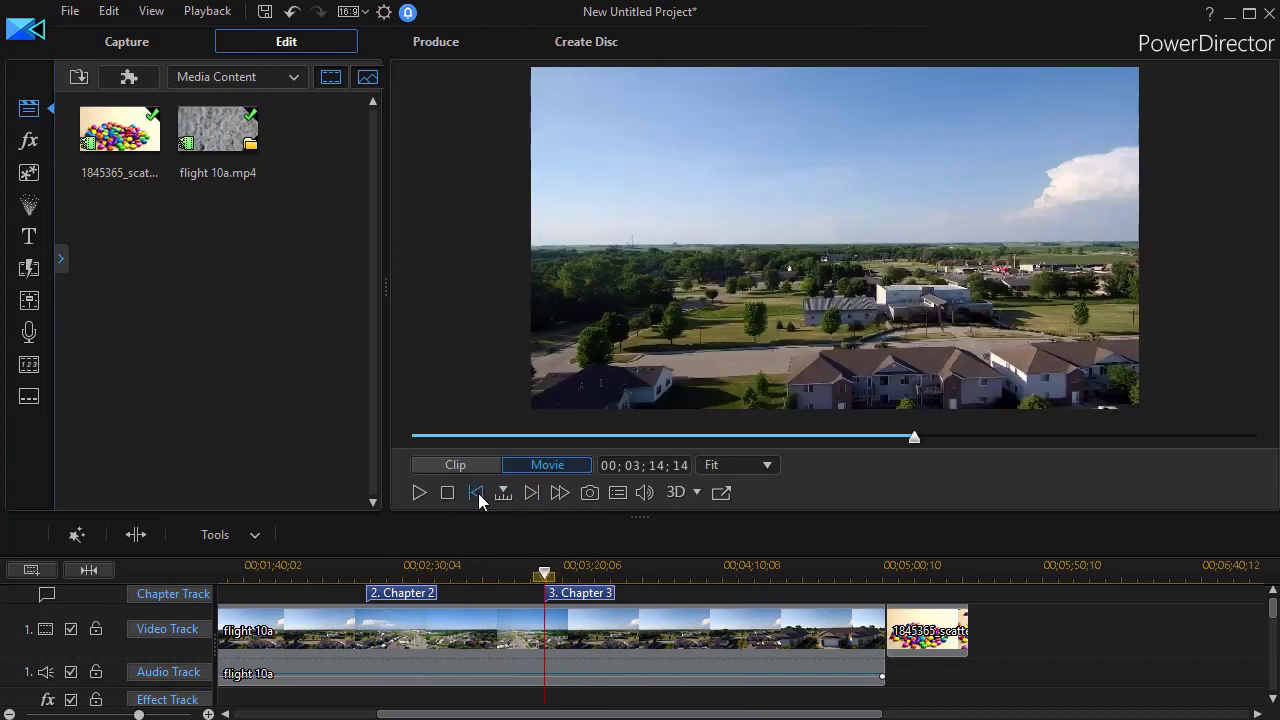
click(478, 493)
click(478, 493)
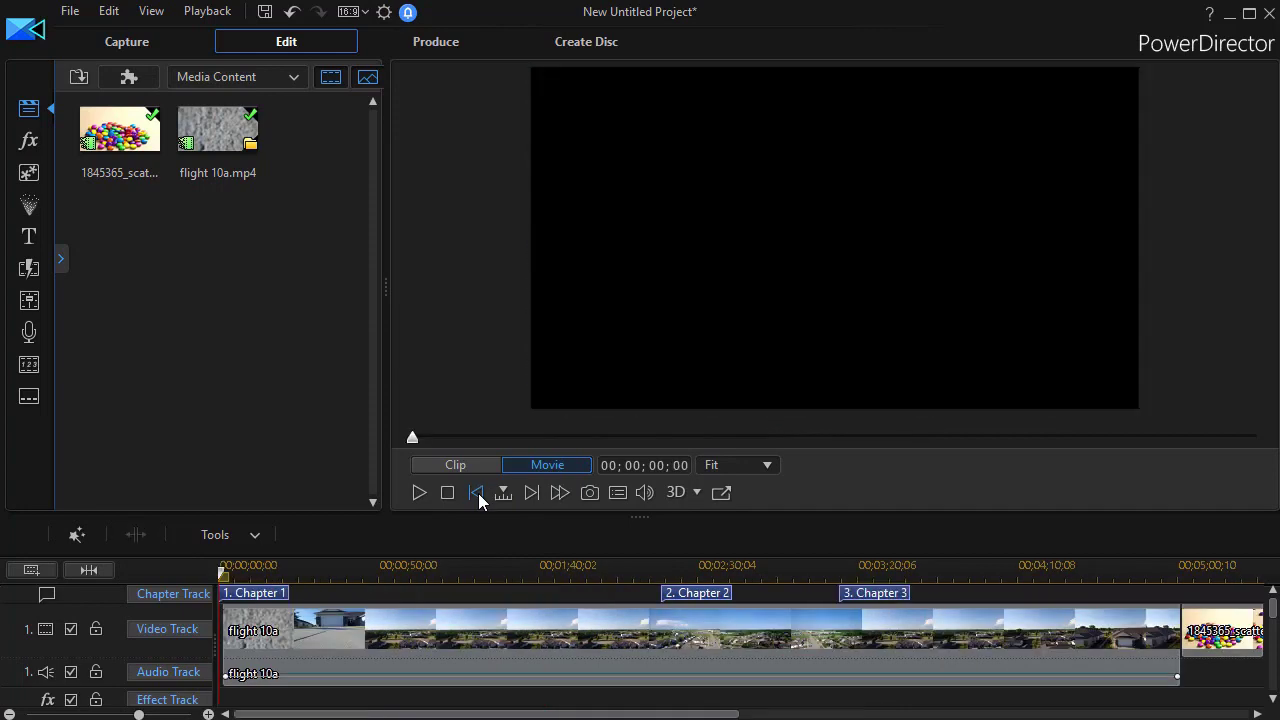
click(530, 493)
click(530, 493)
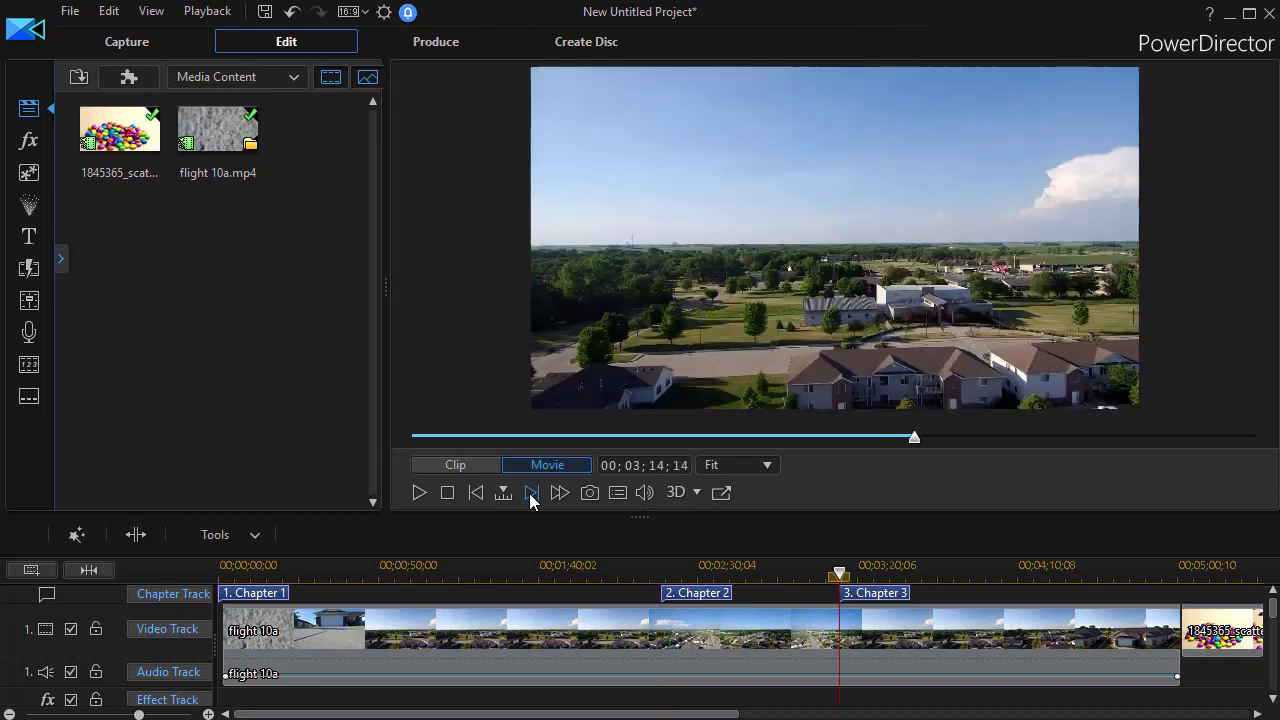
- Hide the chapter track, then jump the playhead to the start and ahead to 00;02;18;20
right_click(79, 589)
click(104, 314)
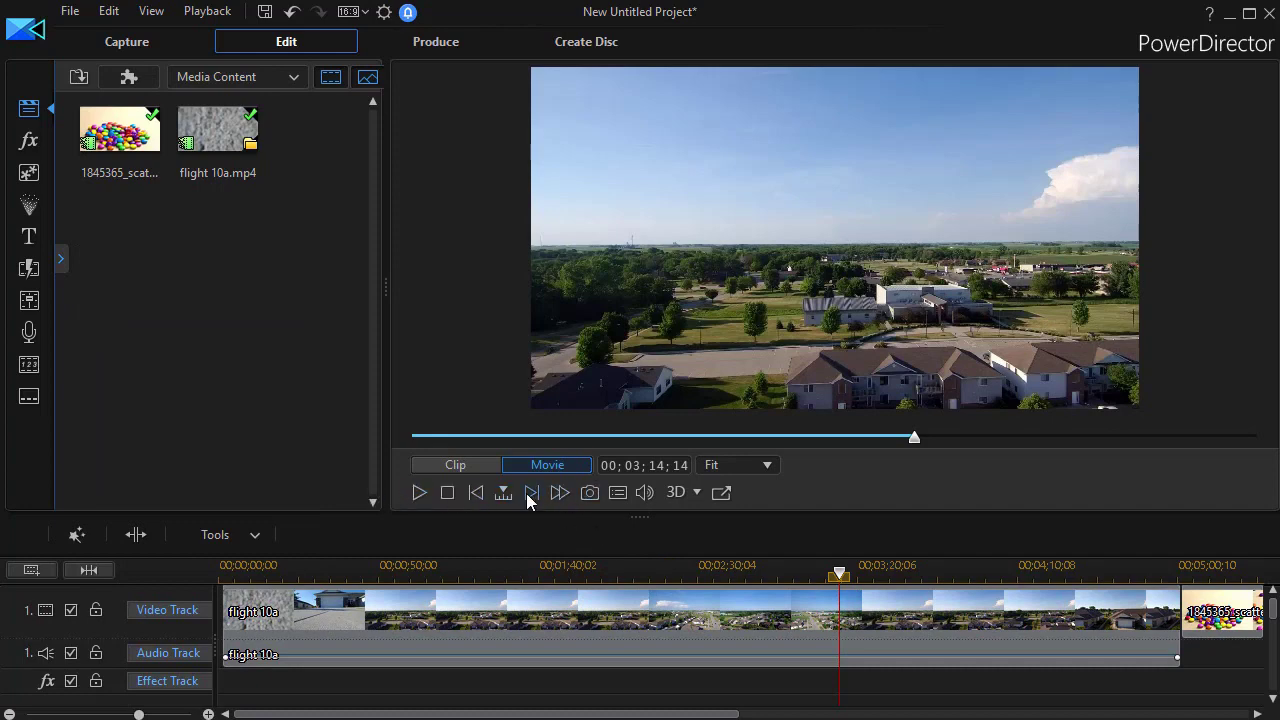
click(475, 496)
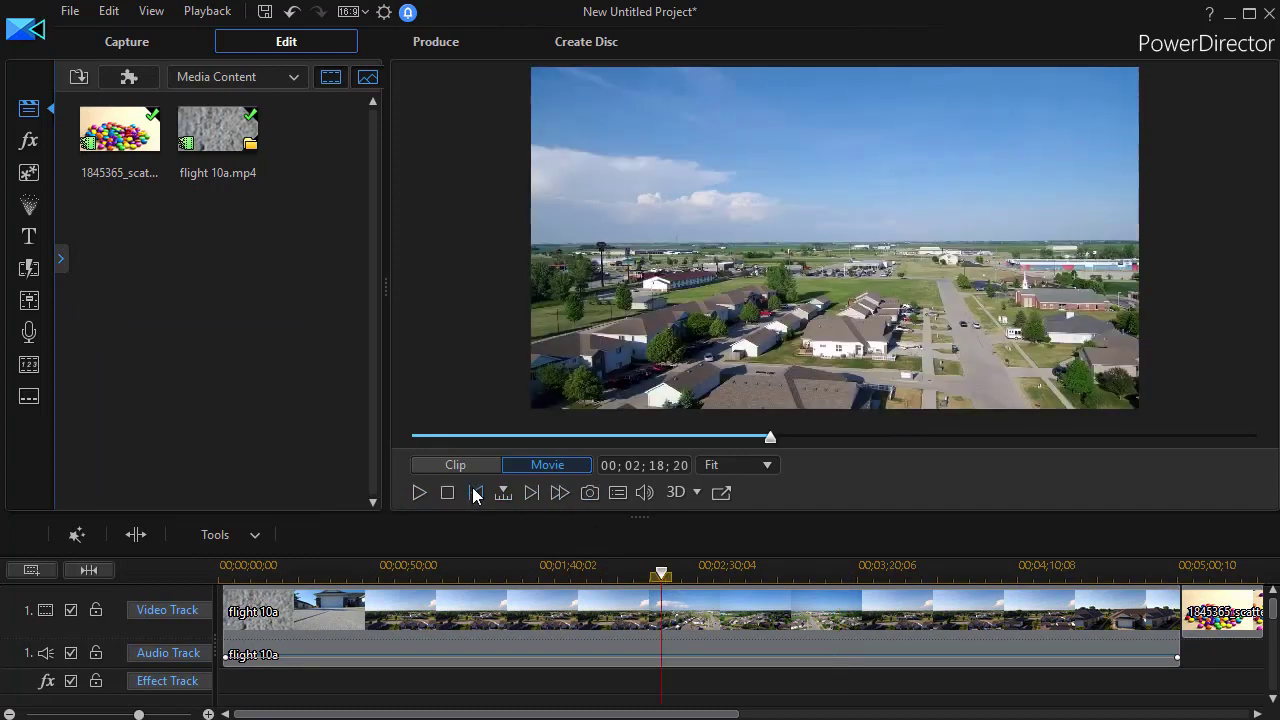
click(475, 494)
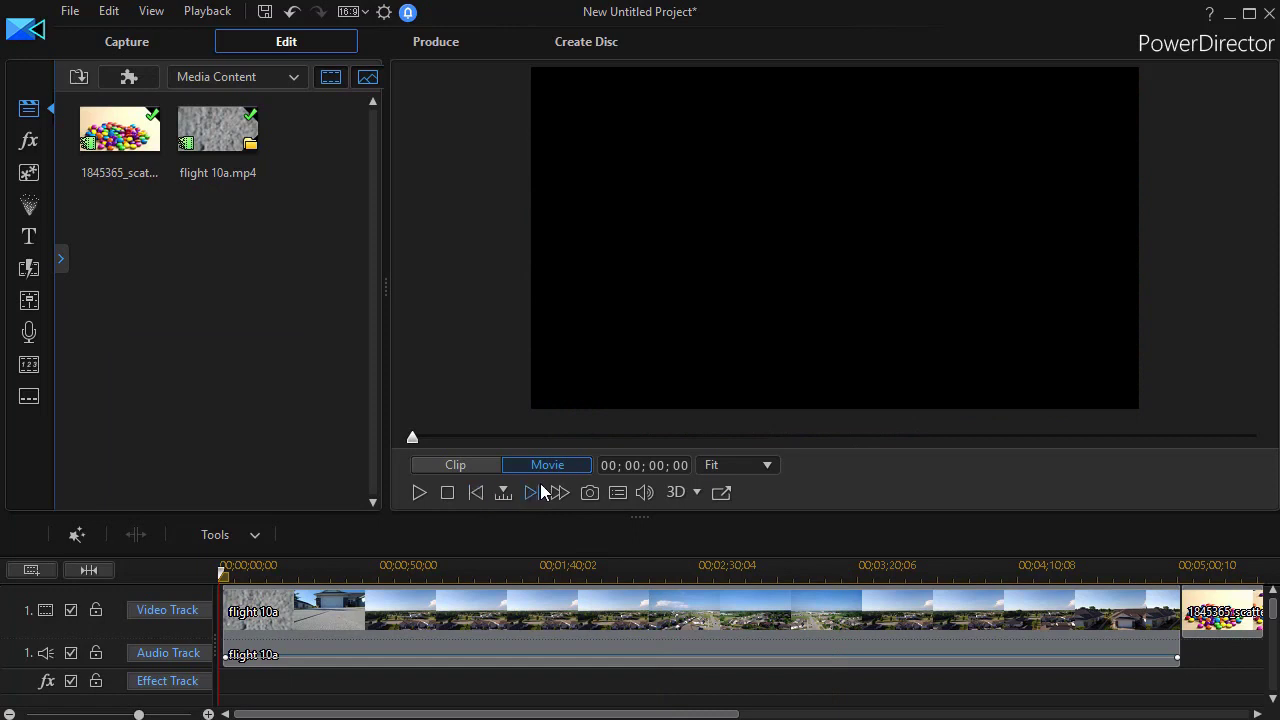
click(529, 492)
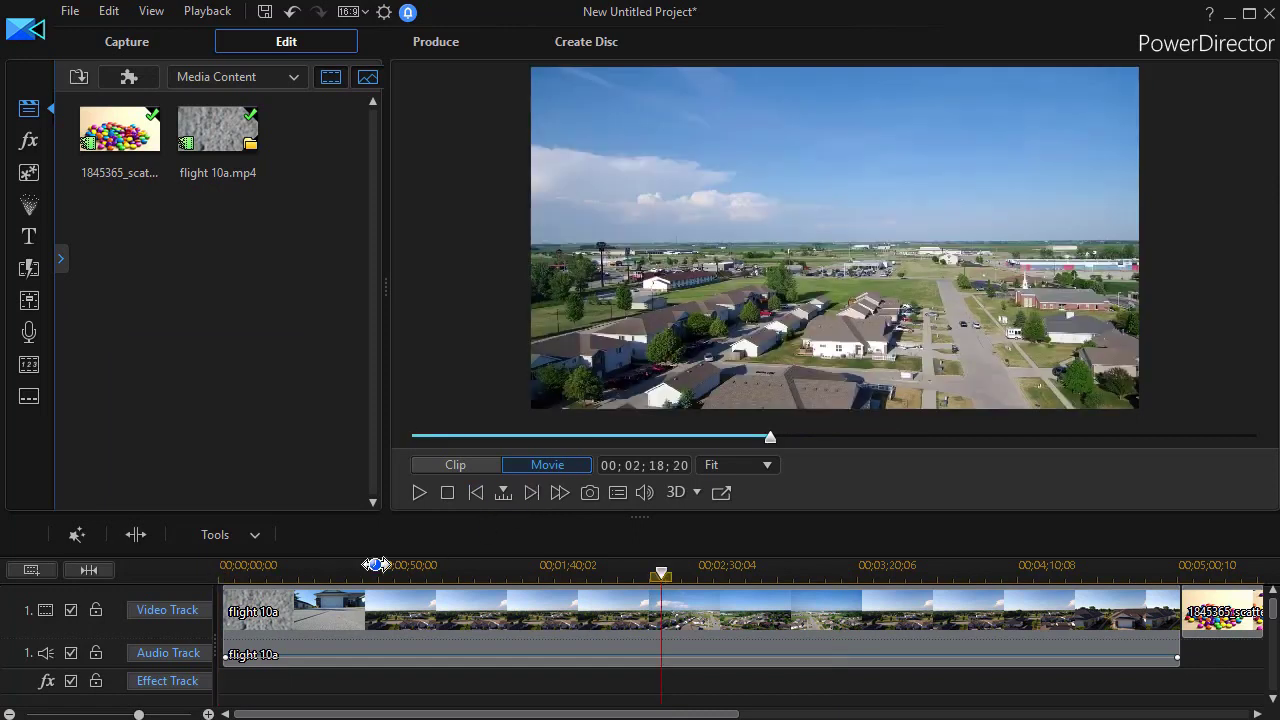
right_click(112, 594)
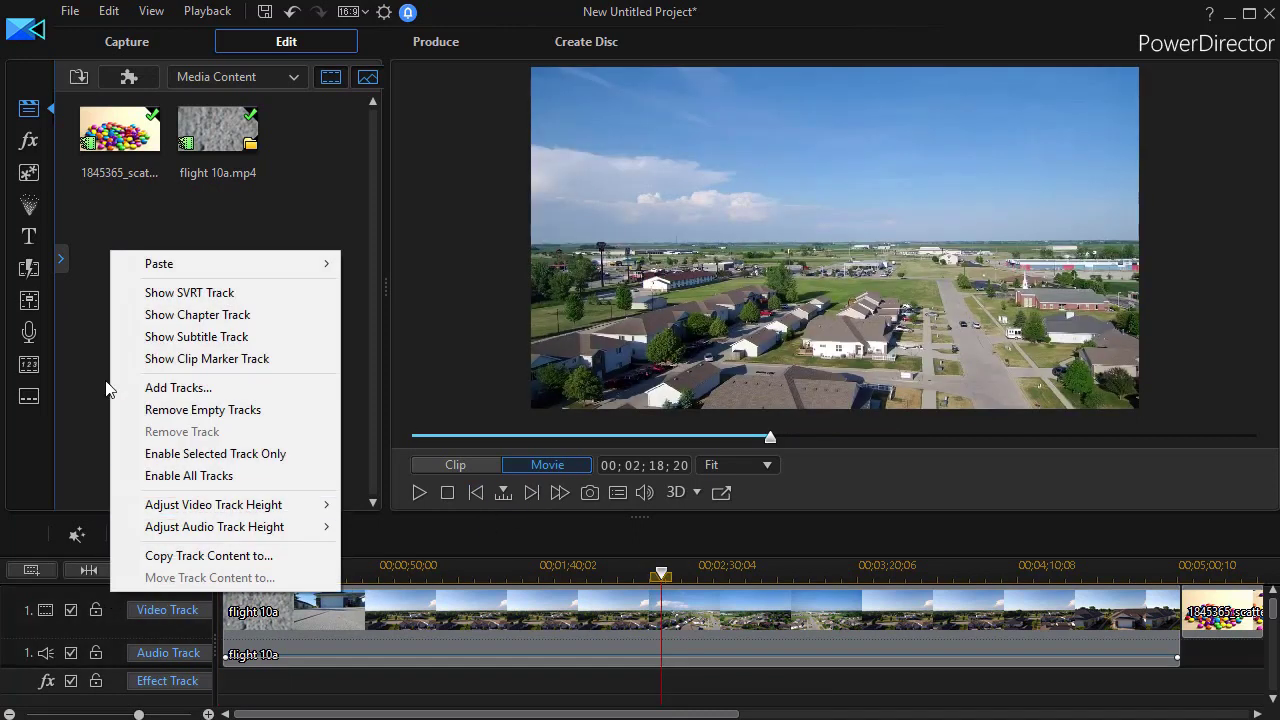
- Show the Chapter Track and Subtitle Track on the timeline again, then return to the media library
click(134, 314)
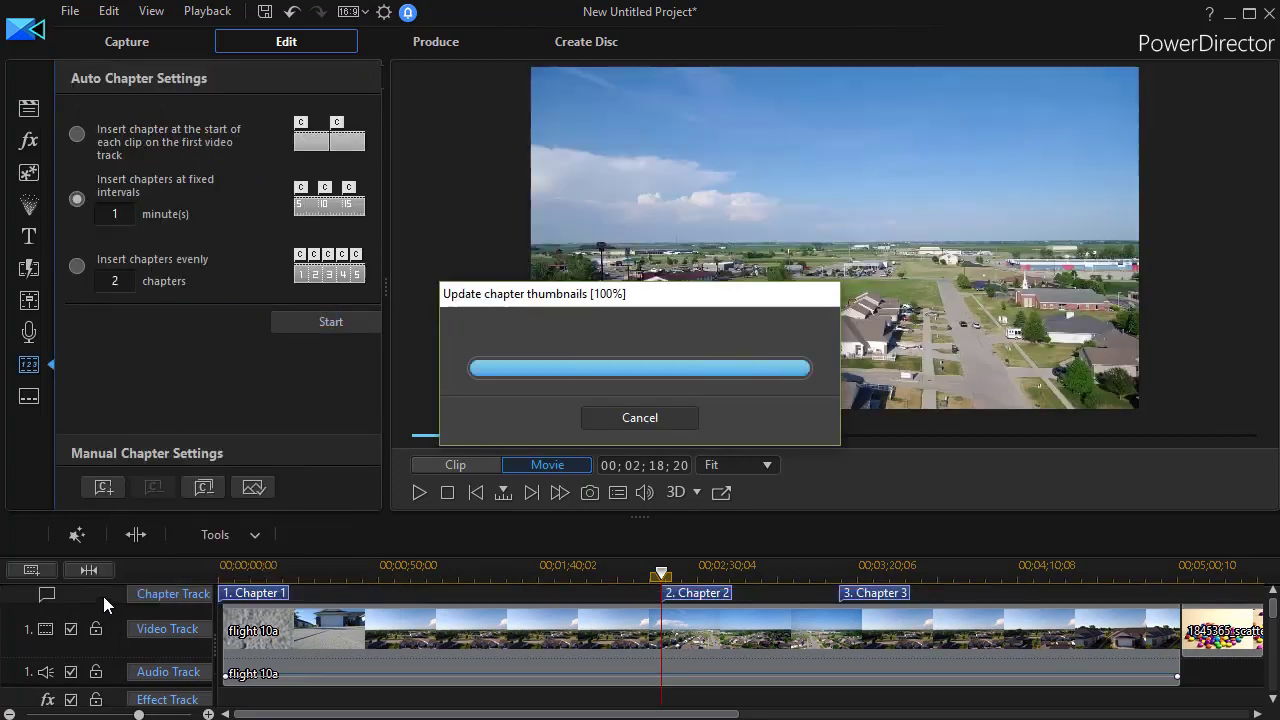
right_click(102, 595)
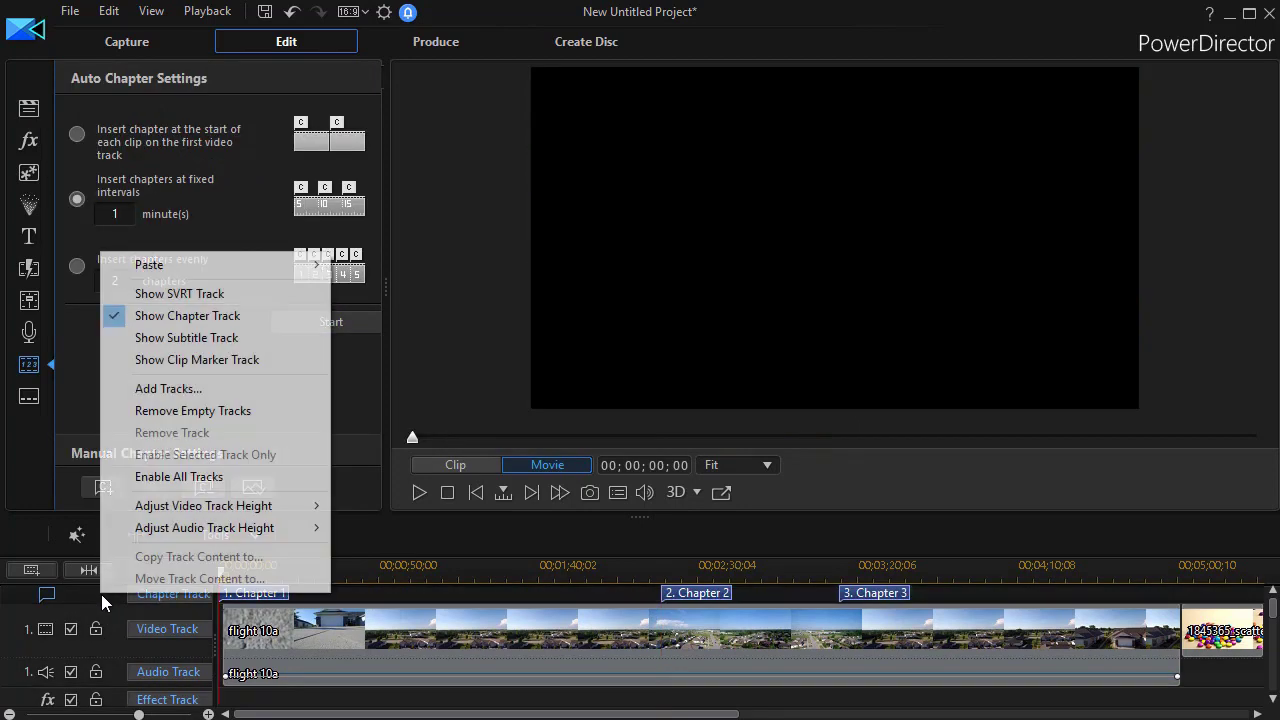
click(120, 338)
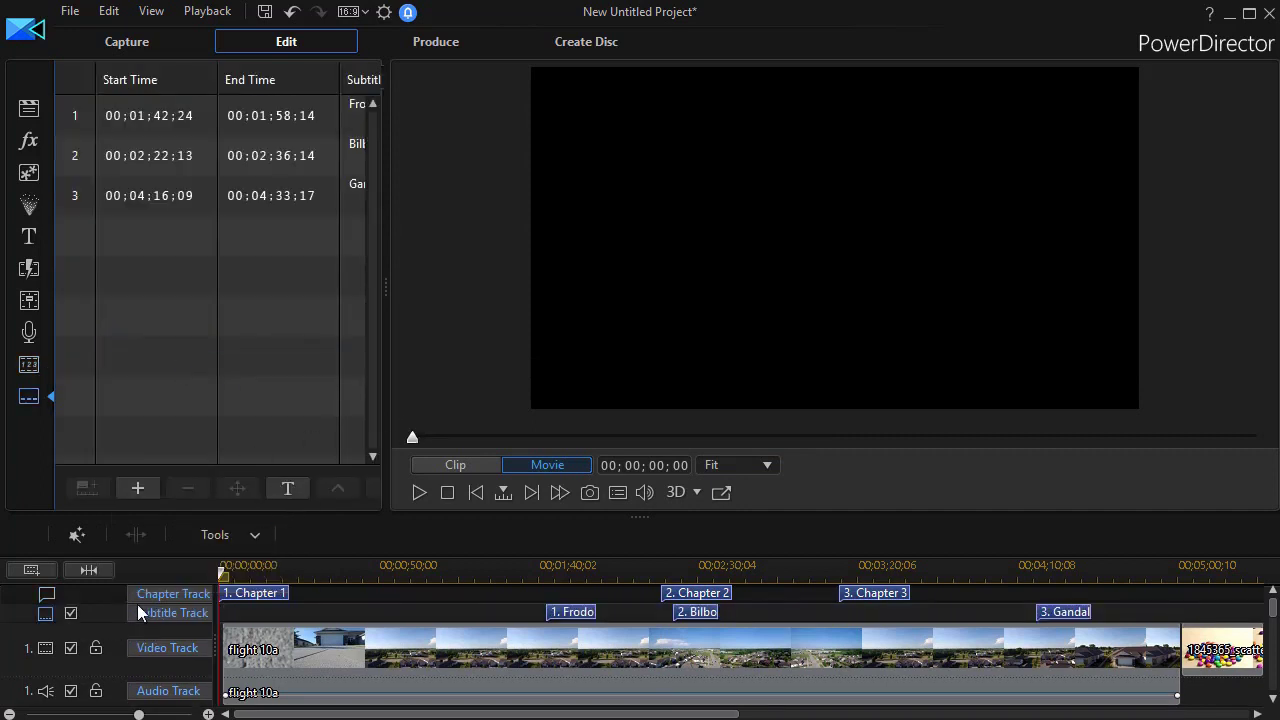
click(28, 110)
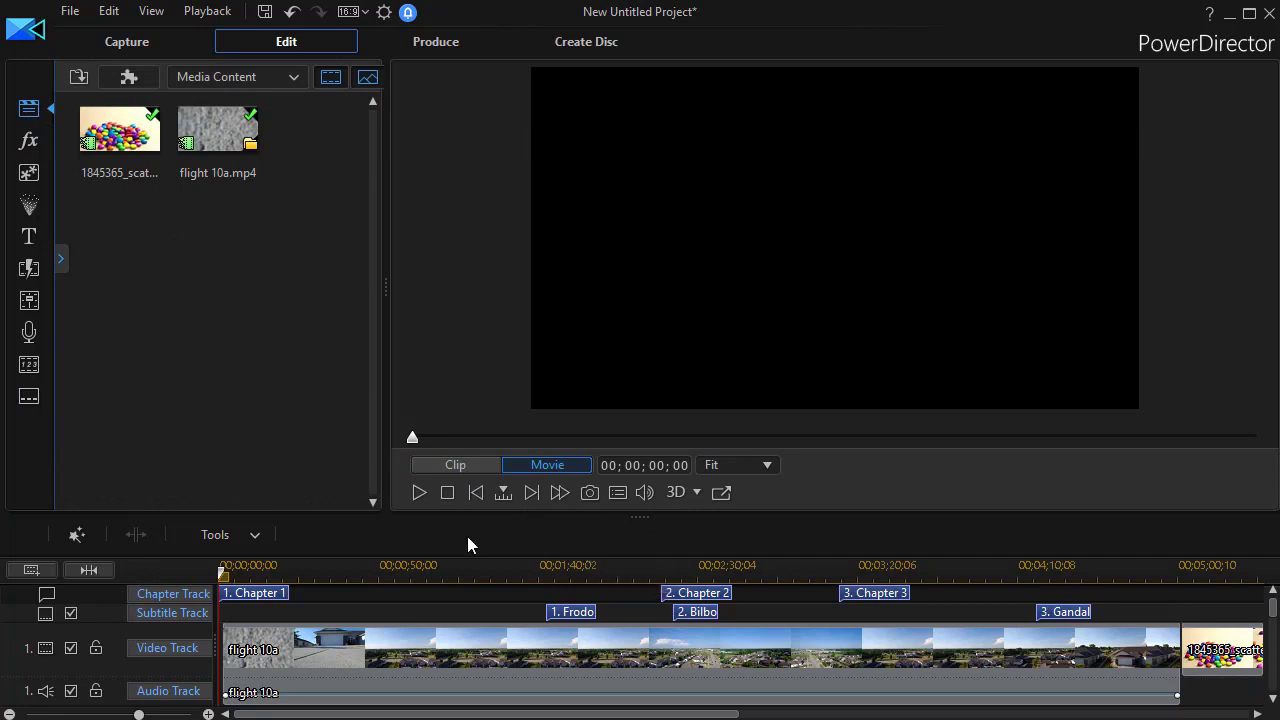
- Choose the Seek By unit, then select and deselect the flight 10a clip to preview the whole movie
click(502, 493)
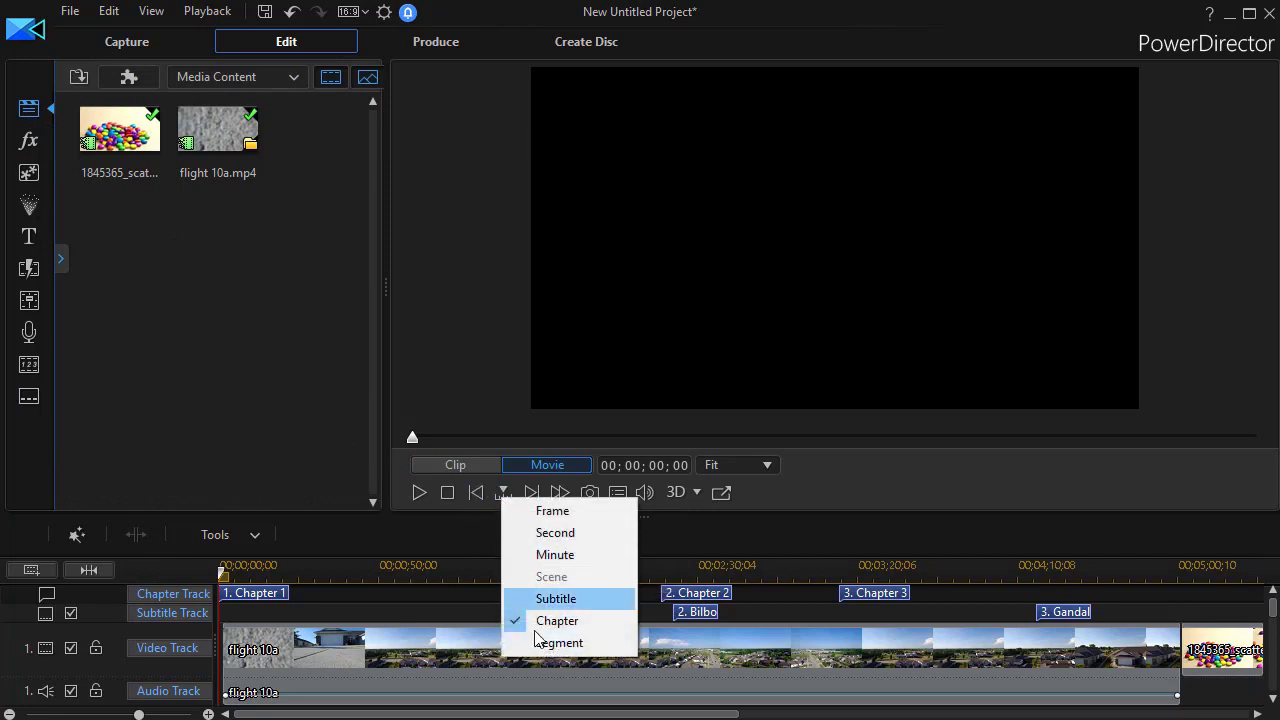
click(558, 643)
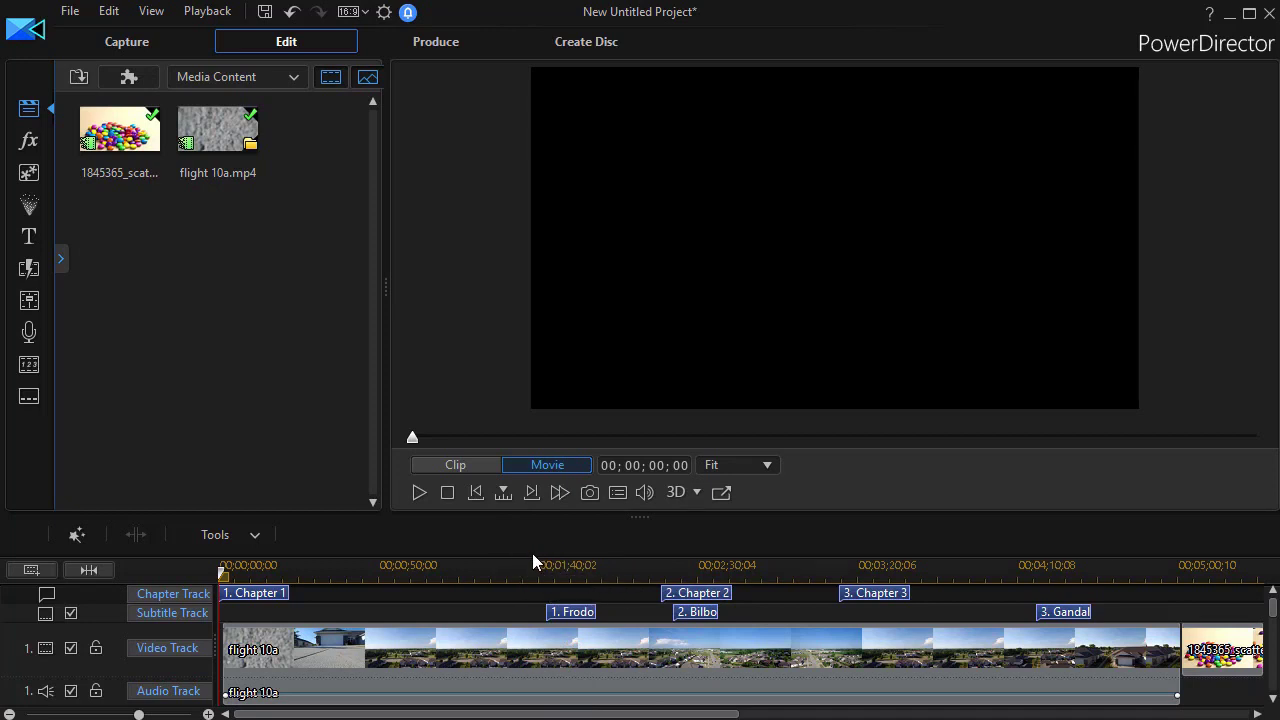
click(595, 662)
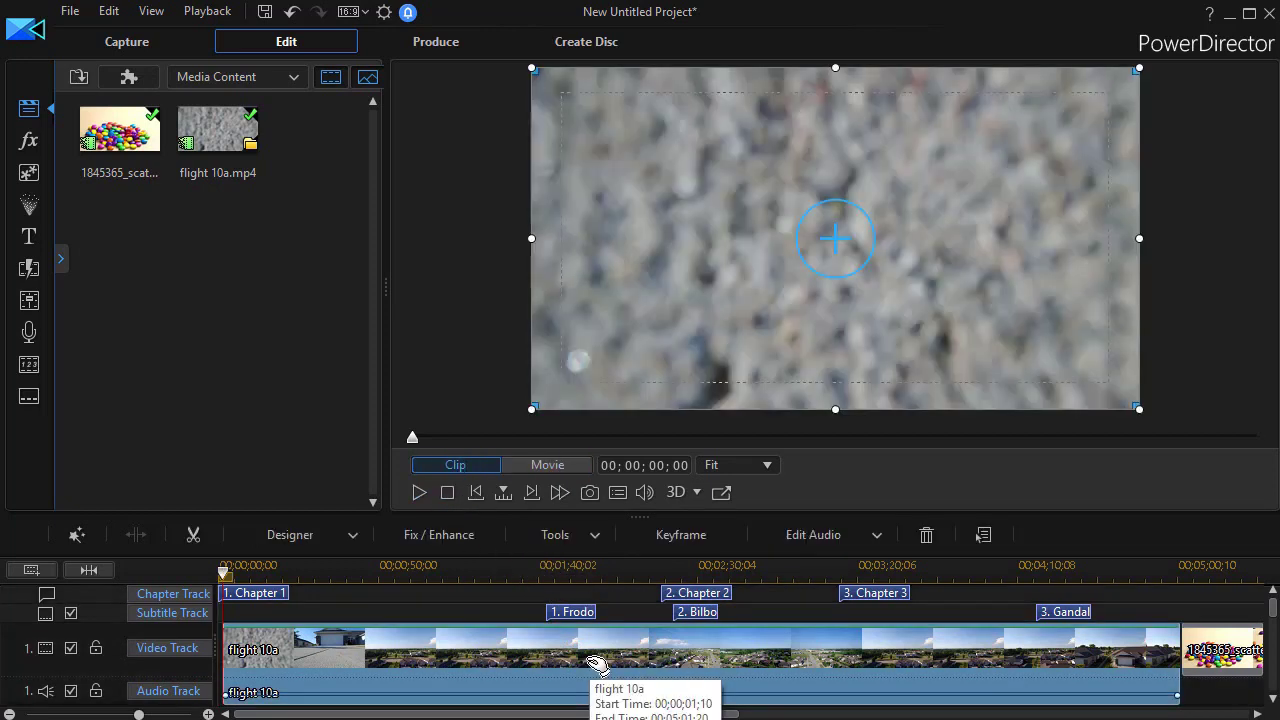
click(499, 603)
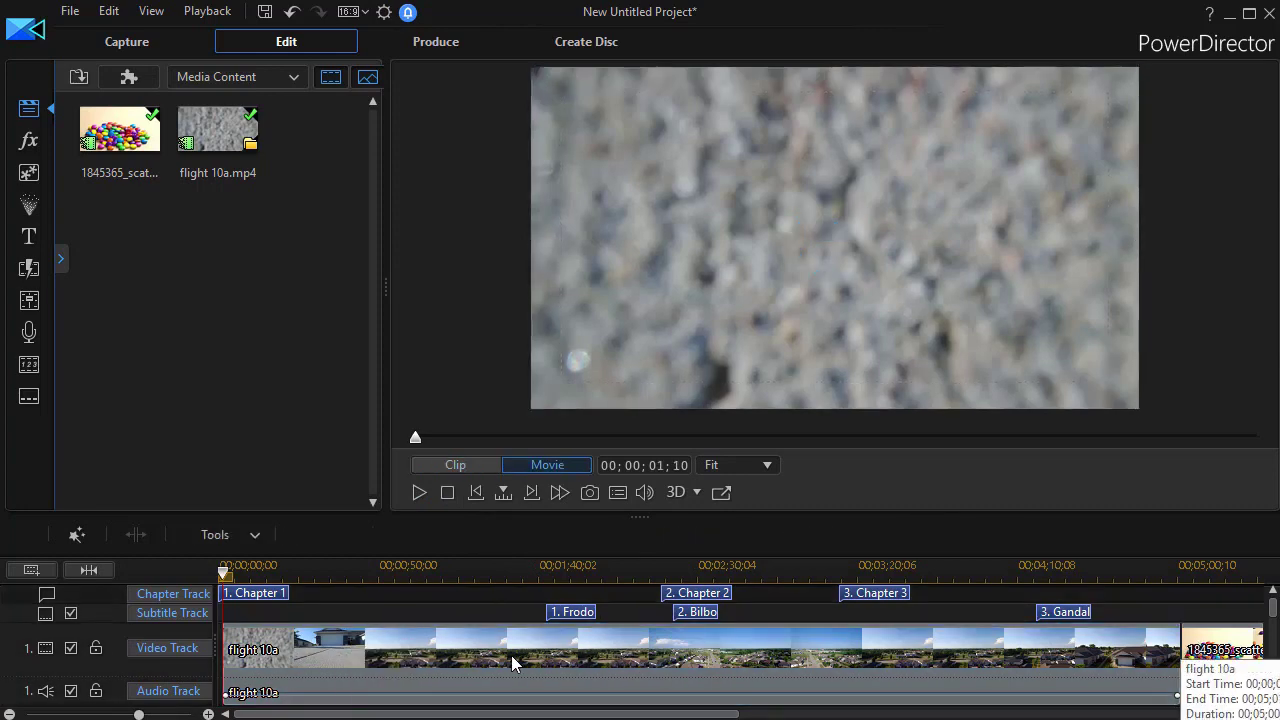
- Jump the playhead through Chapter 2 to Chapter 3 at 00;03;14;14
click(502, 492)
click(501, 523)
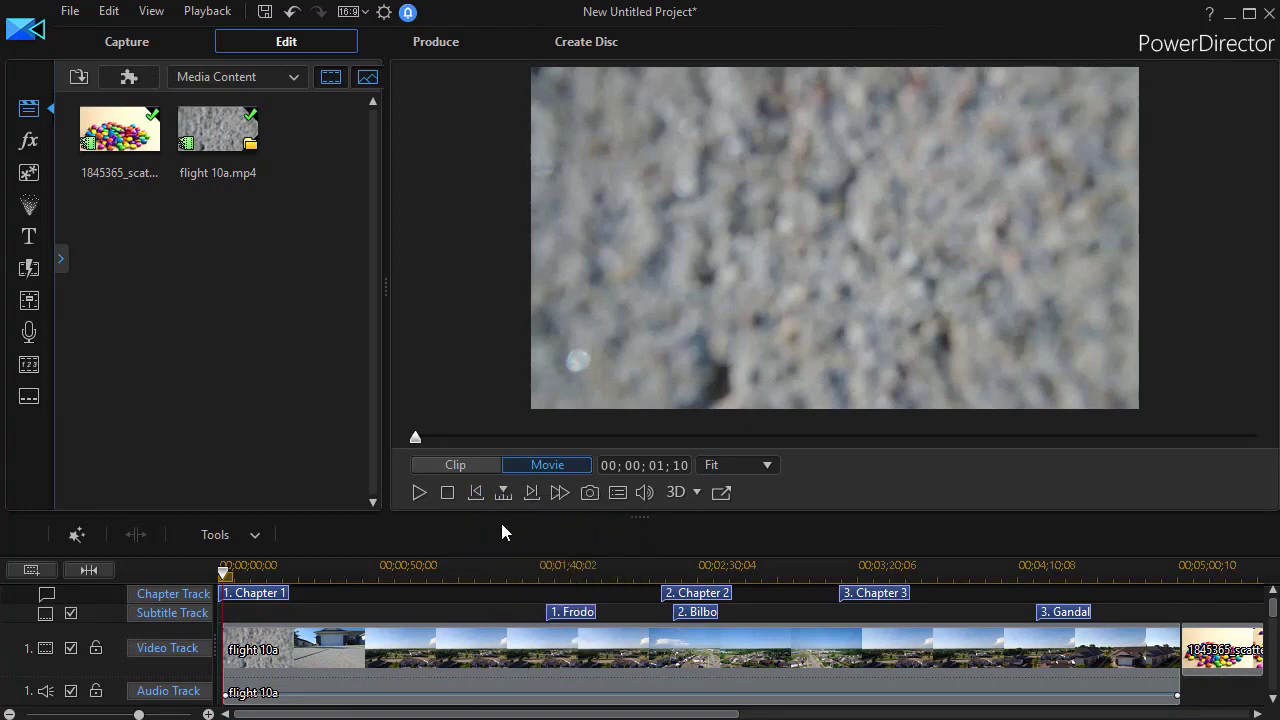
click(532, 494)
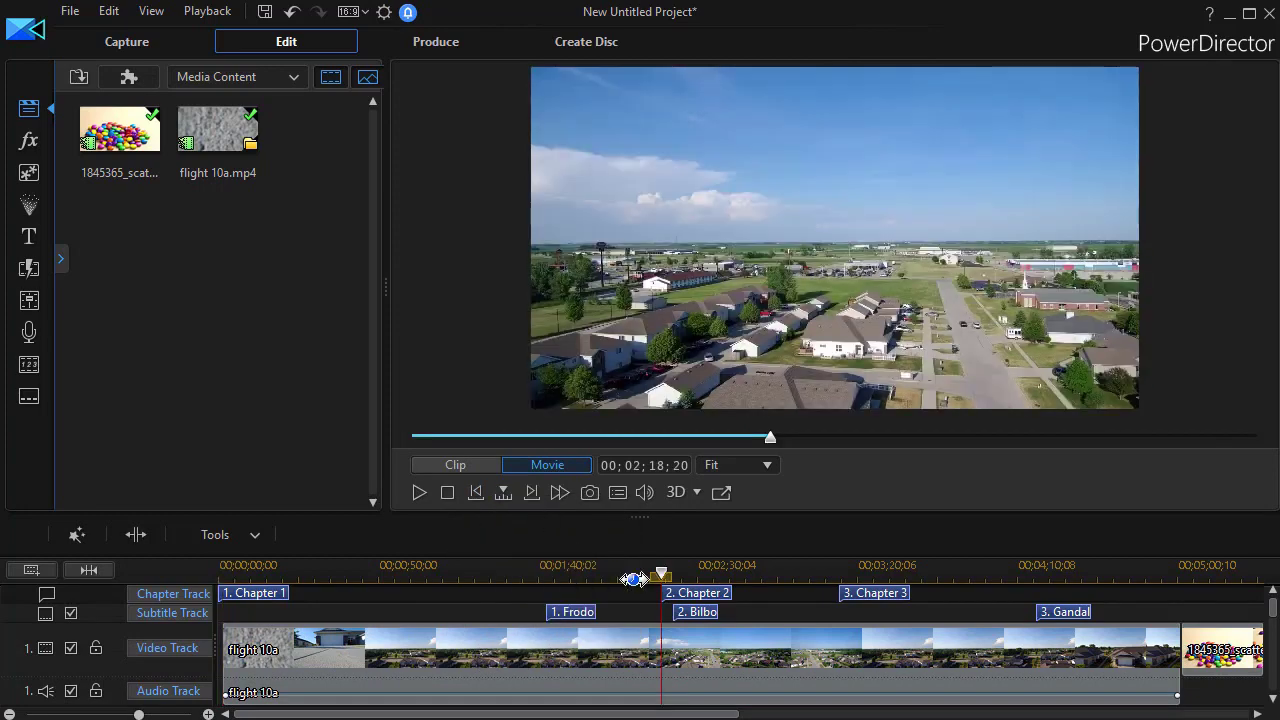
click(532, 493)
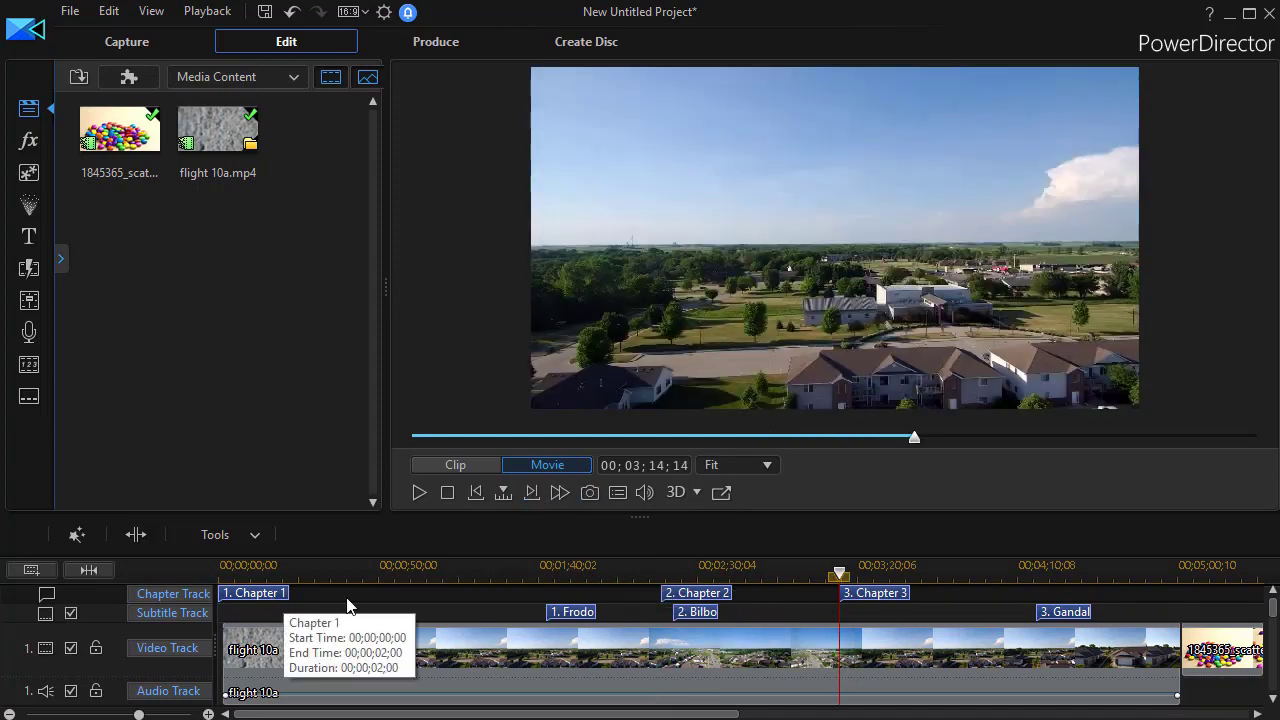
- Select flight 10a and step by segment across the flight 10a and candy clip boundaries, ending at 00;00;00;00
click(692, 670)
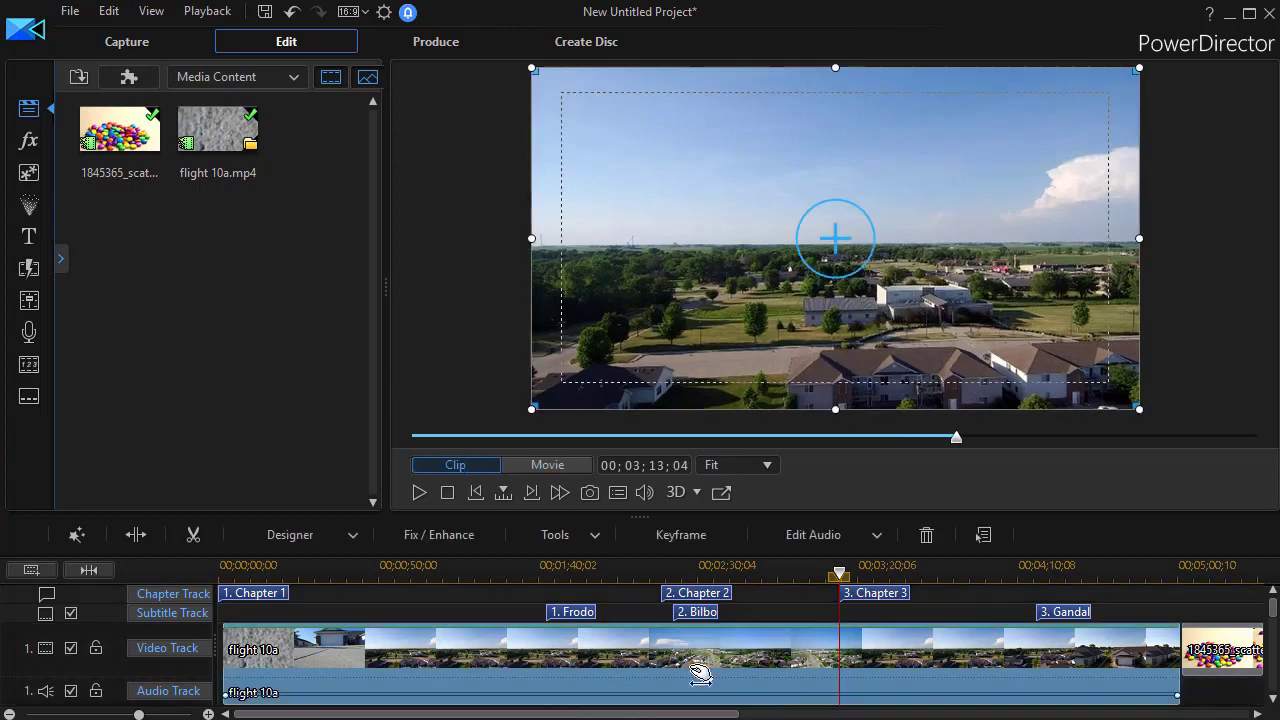
click(506, 490)
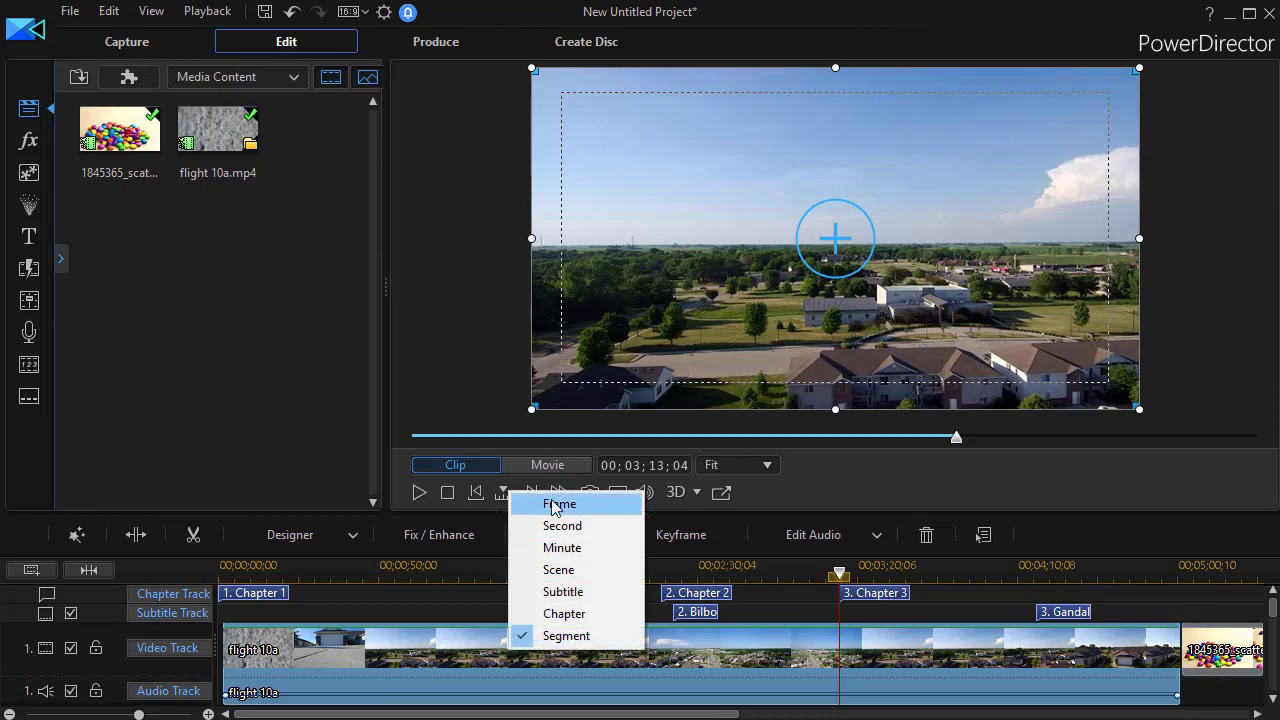
click(479, 491)
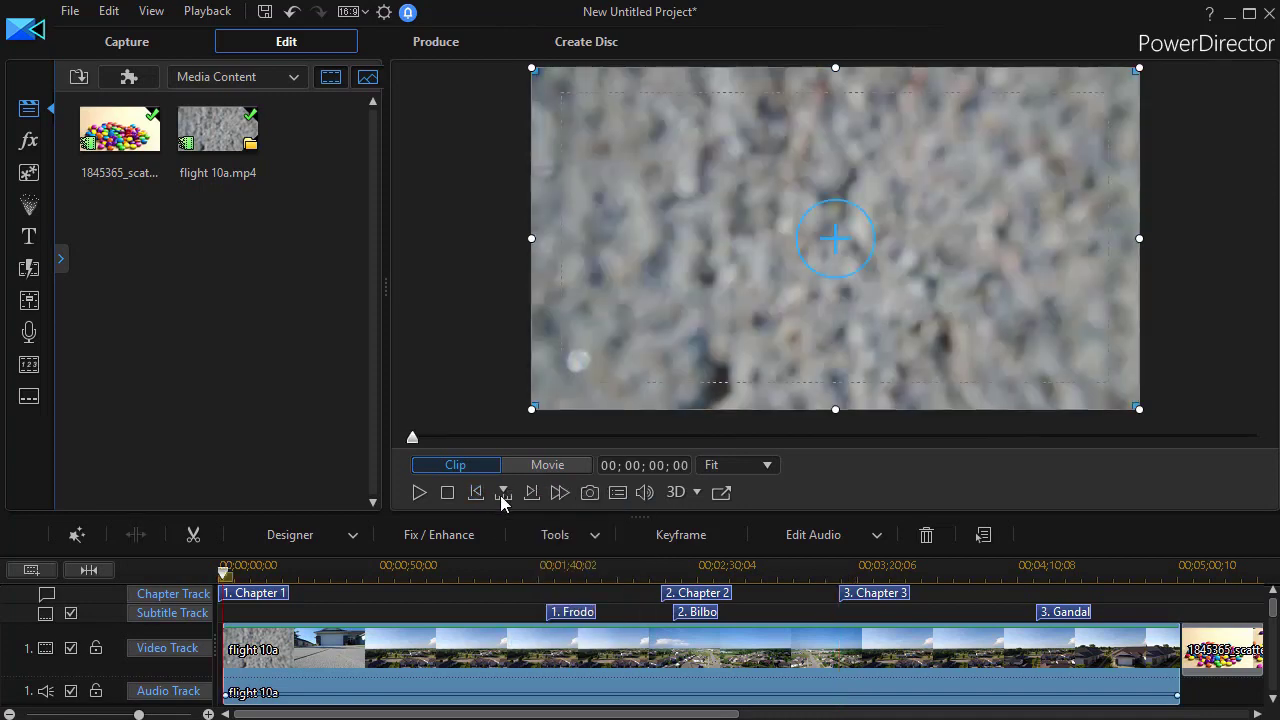
click(532, 492)
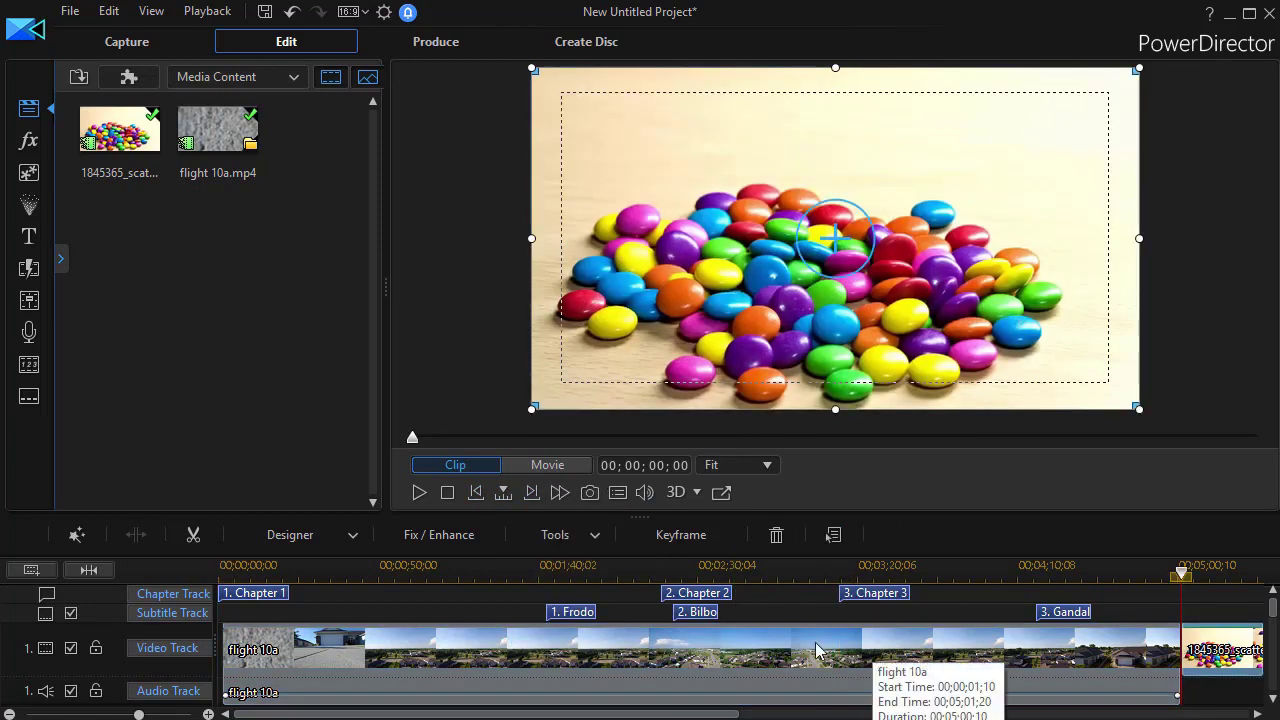
click(532, 492)
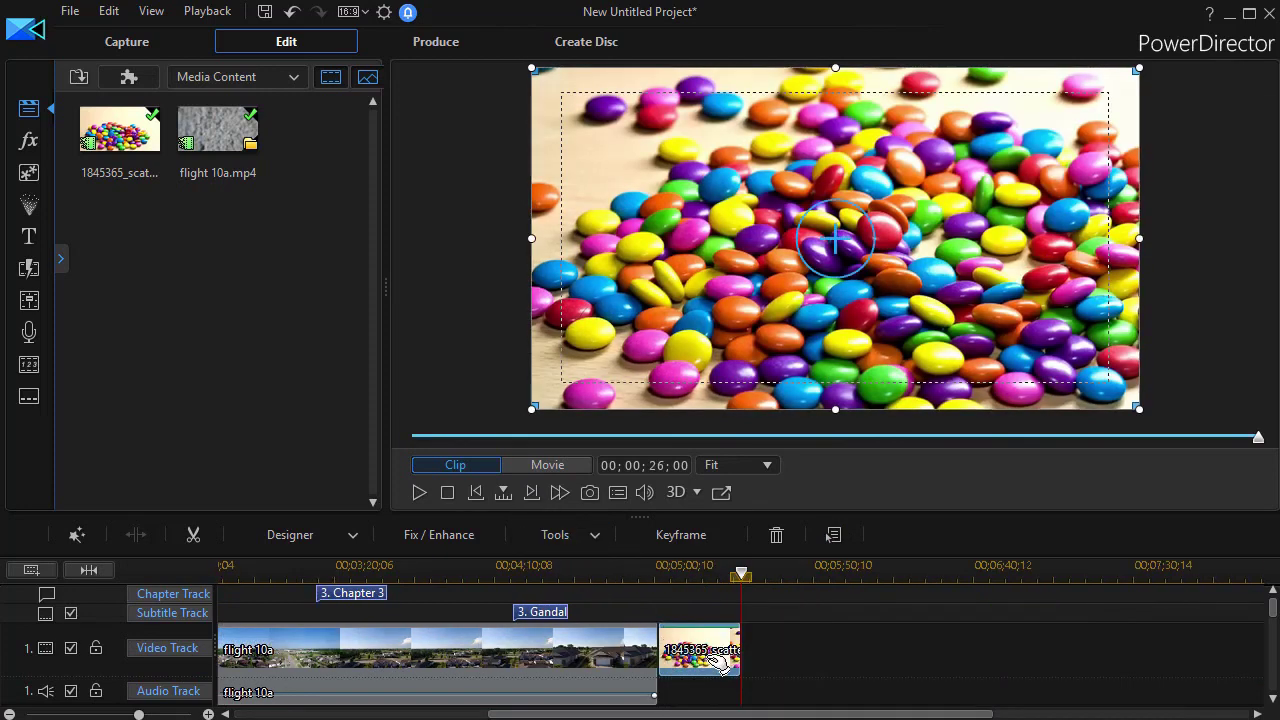
click(477, 491)
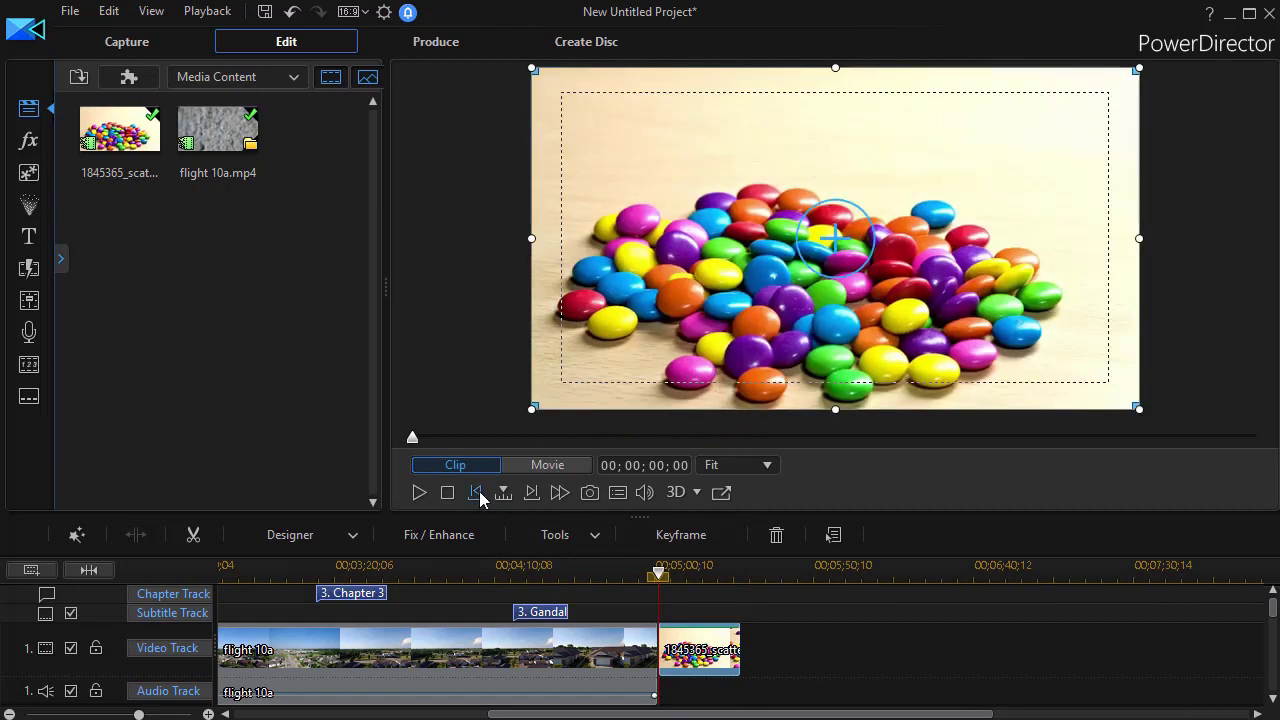
click(479, 491)
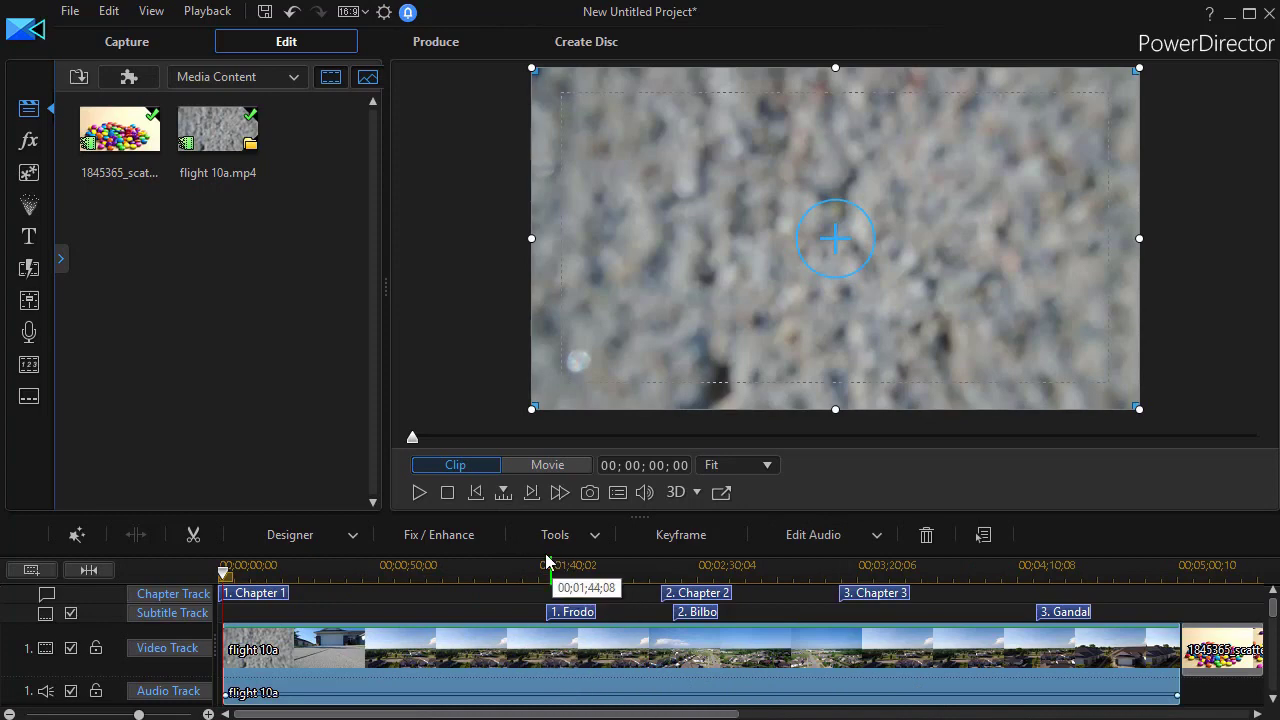
click(503, 492)
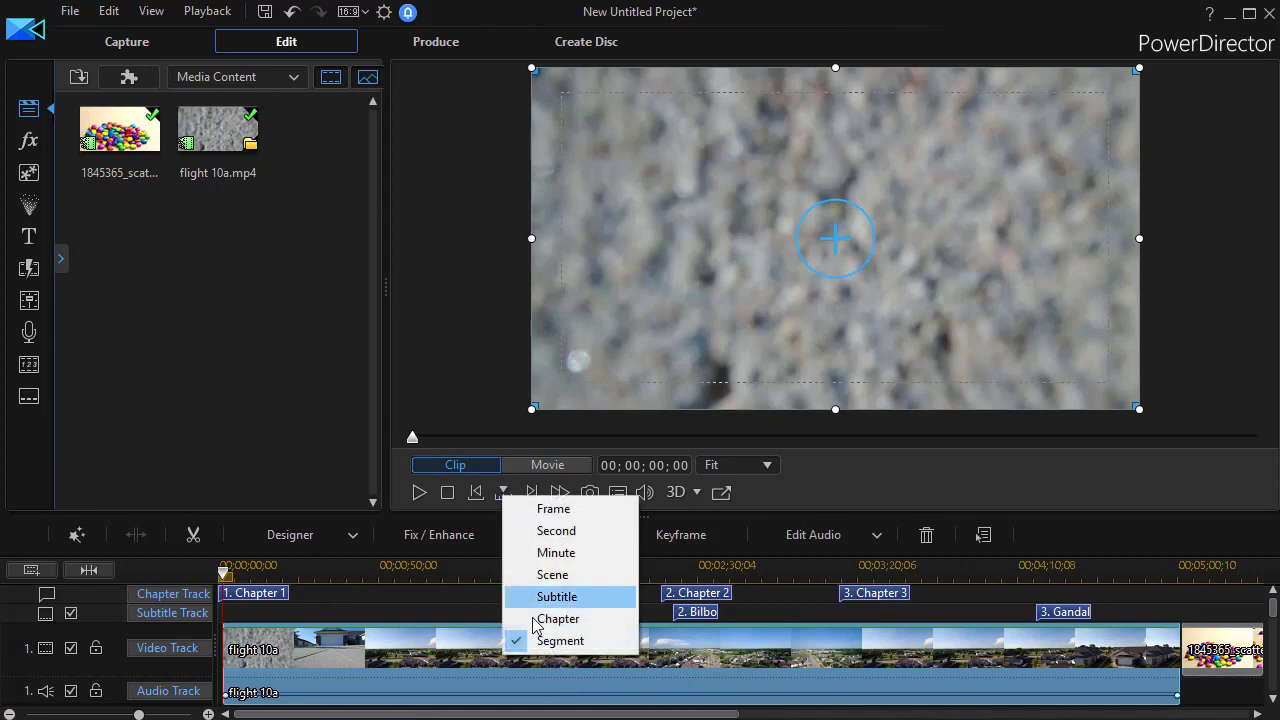
click(507, 491)
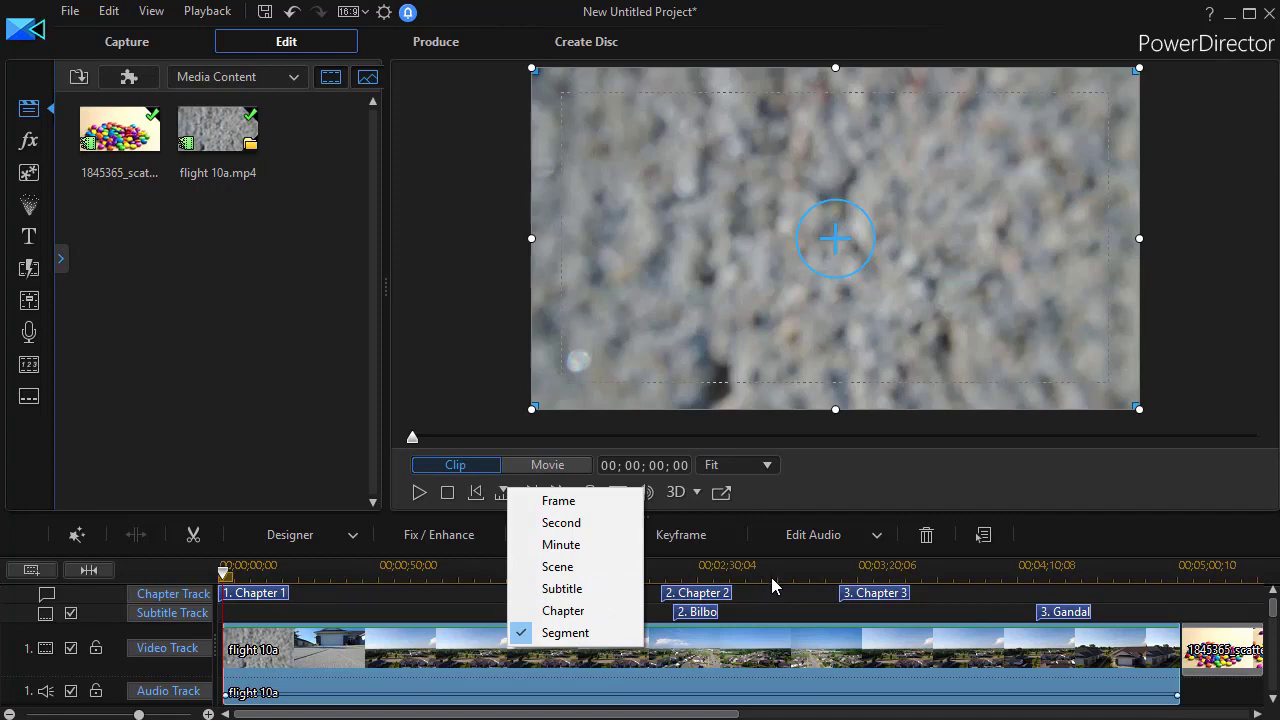
click(505, 497)
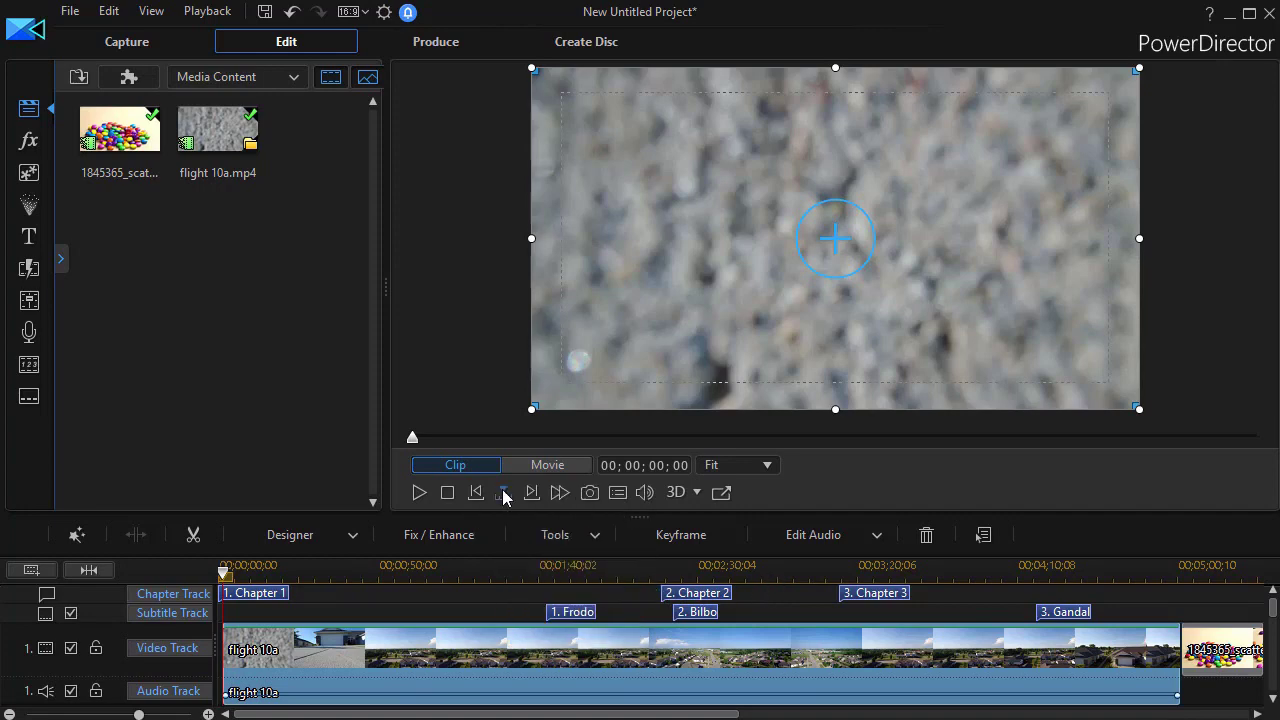
click(505, 494)
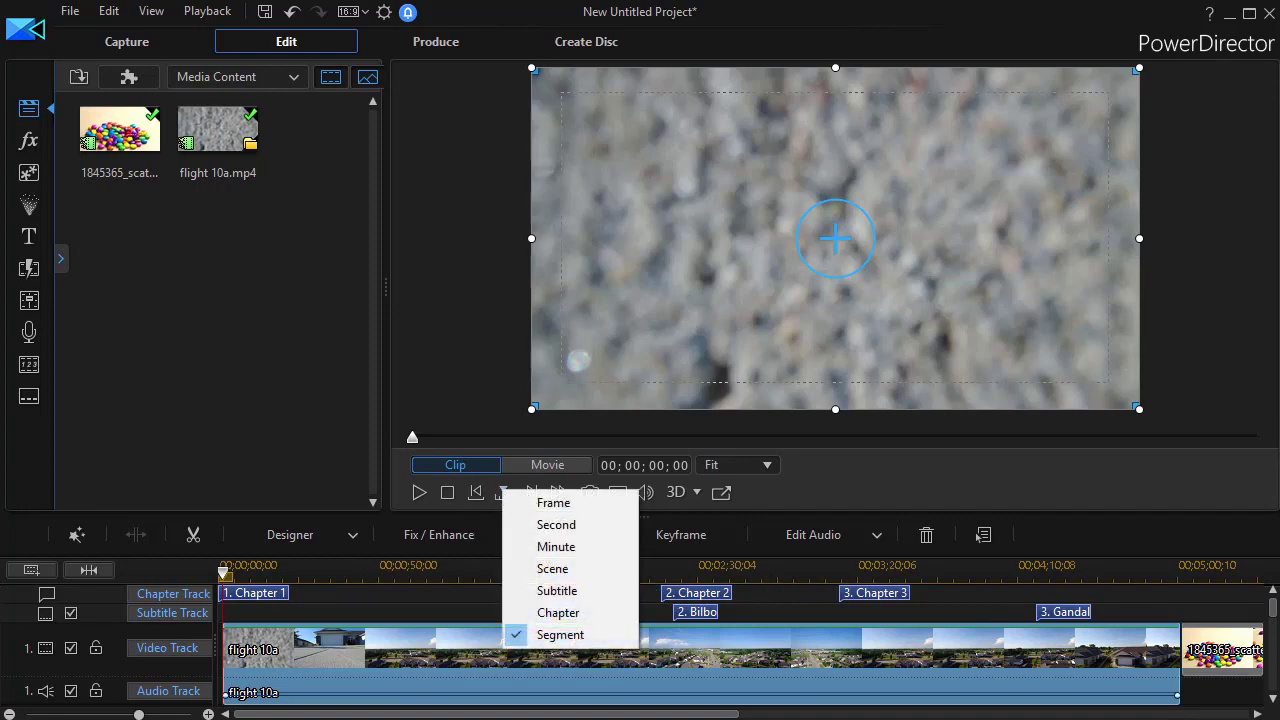